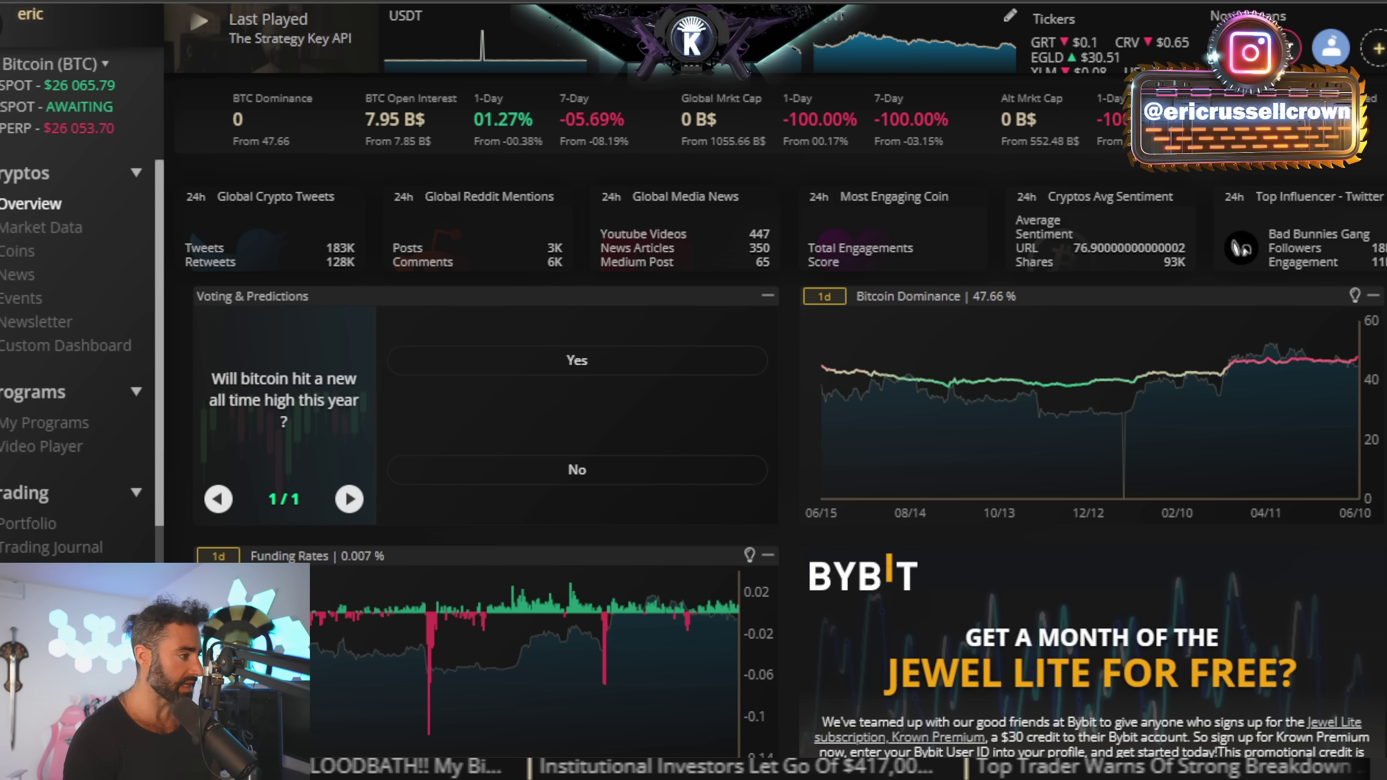
Step: Bring up the DXY chart and change its interval from 5-day to weekly (1W)
key("alt+Tab")
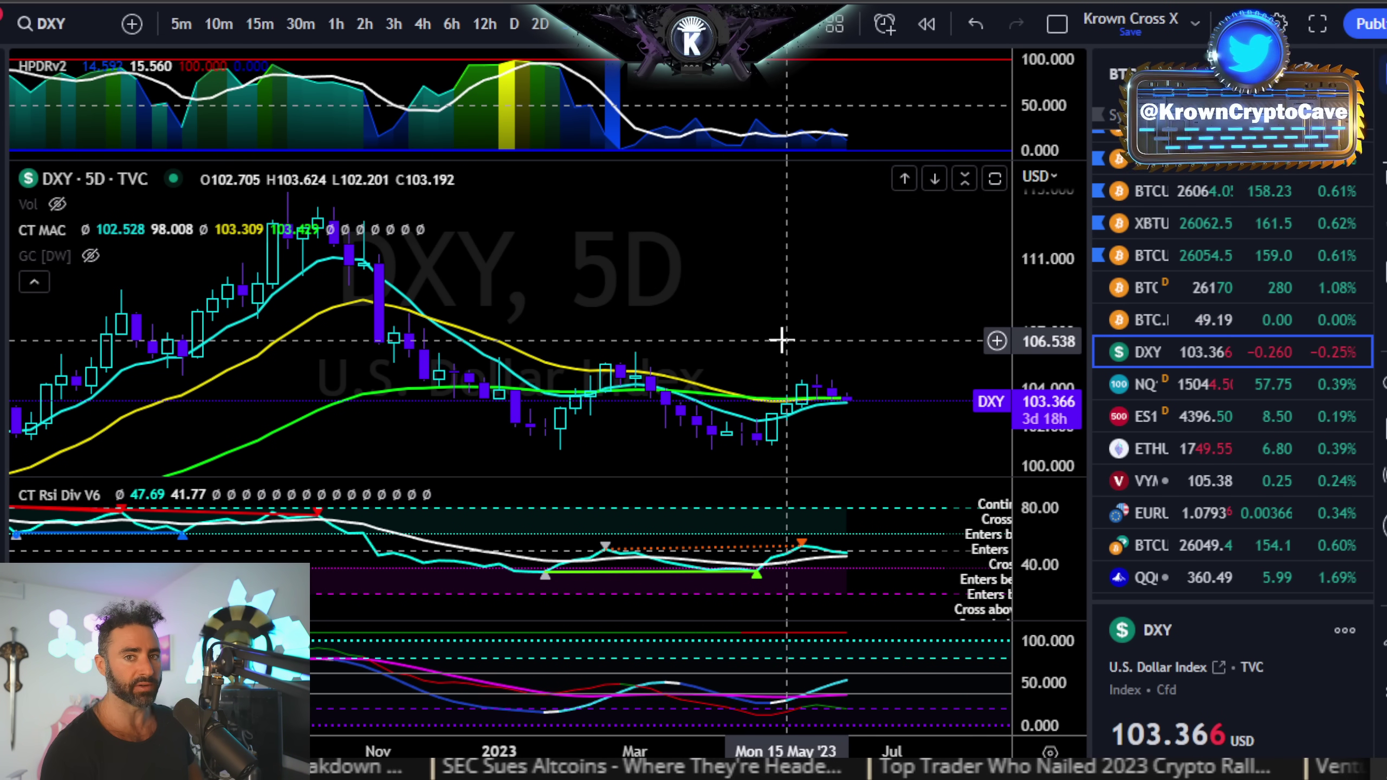
scroll(780, 317, "up", 3)
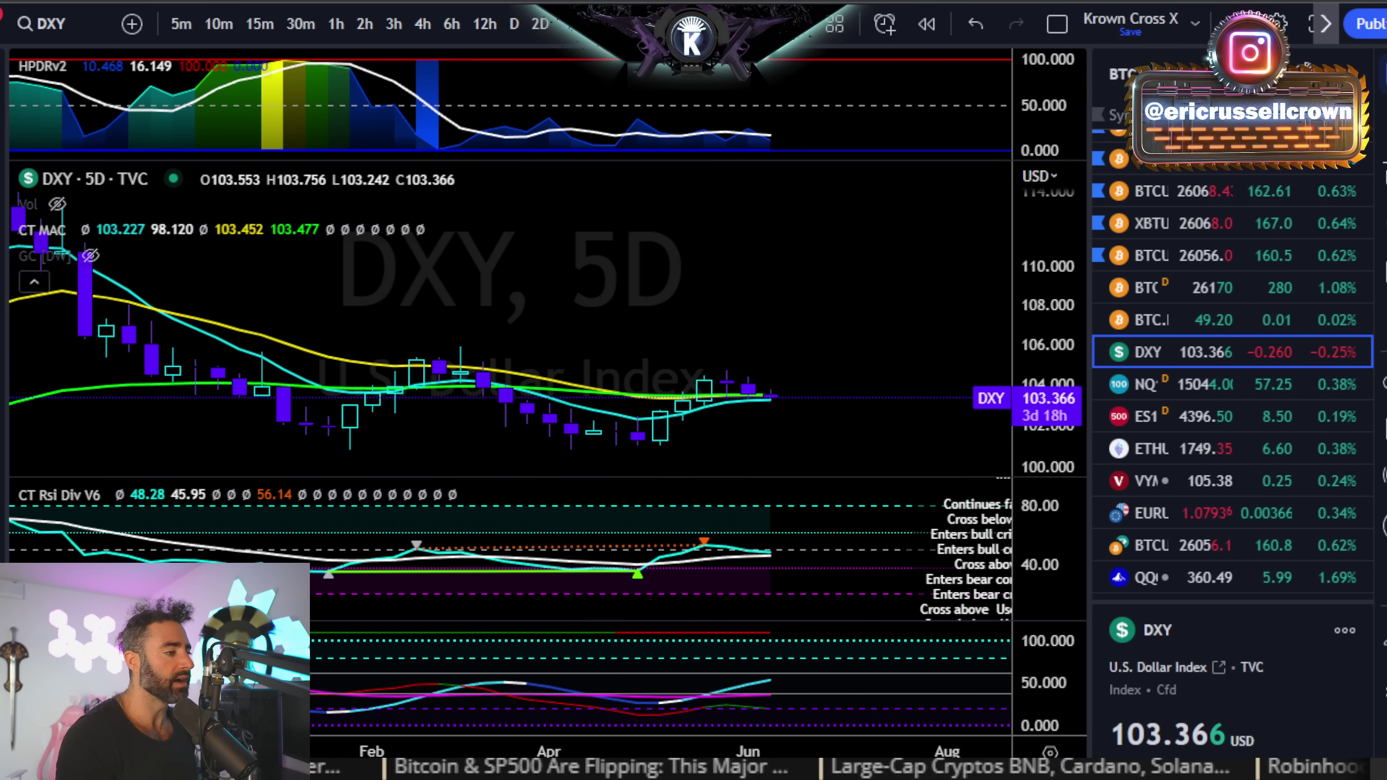
type("1W")
key("Return")
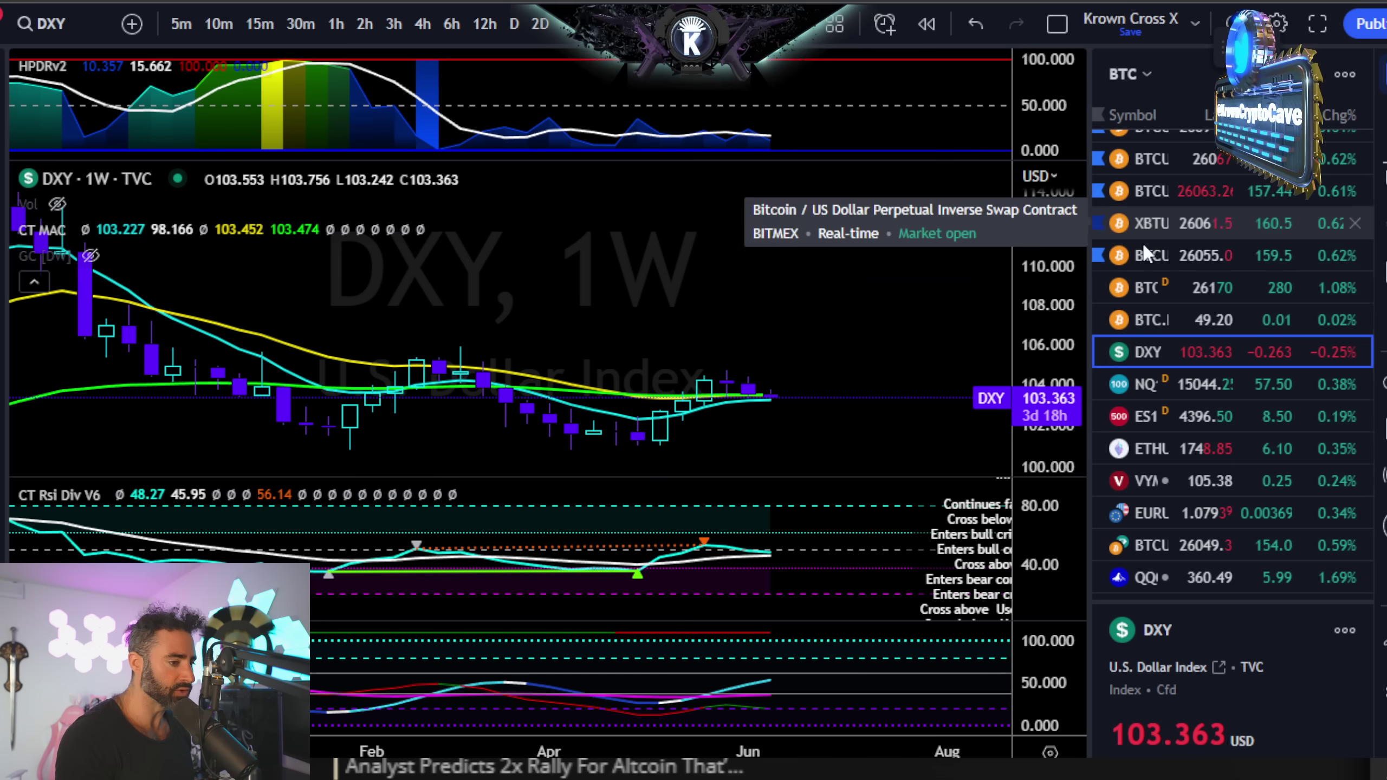
Step: Open BTC1! Bitcoin CME Futures from the watchlist on the 4-hour interval and adjust the zoom
left_click(1215, 286)
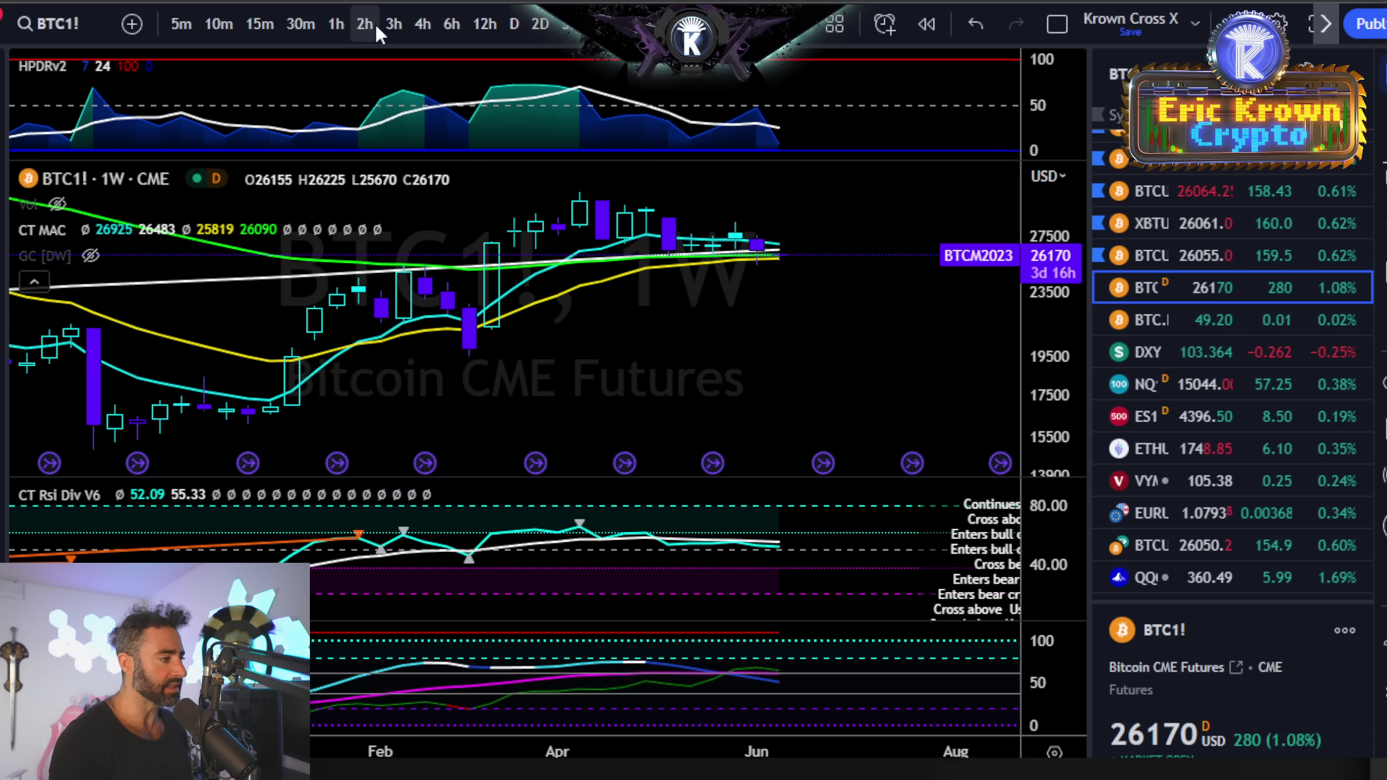
left_click(422, 23)
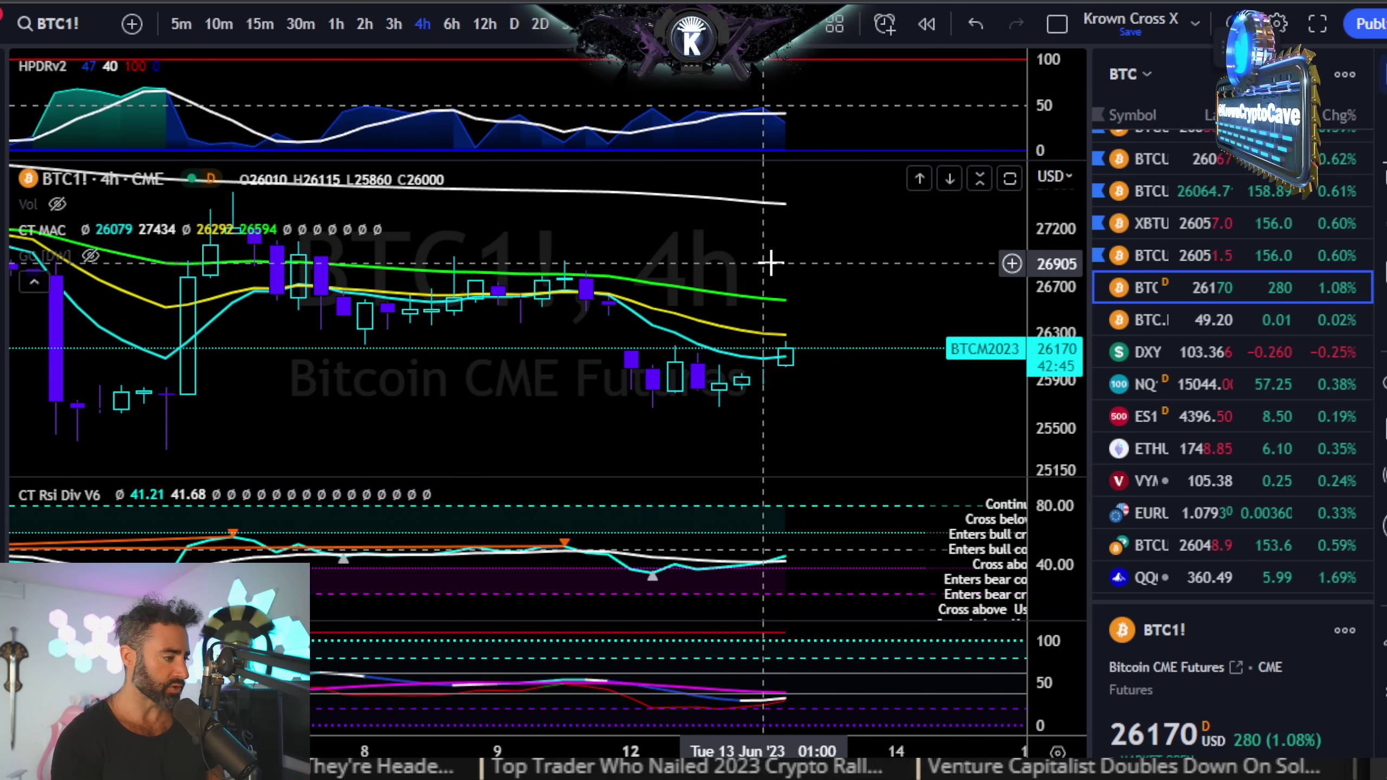
scroll(770, 267, "down", 2)
scroll(770, 266, "down", 1)
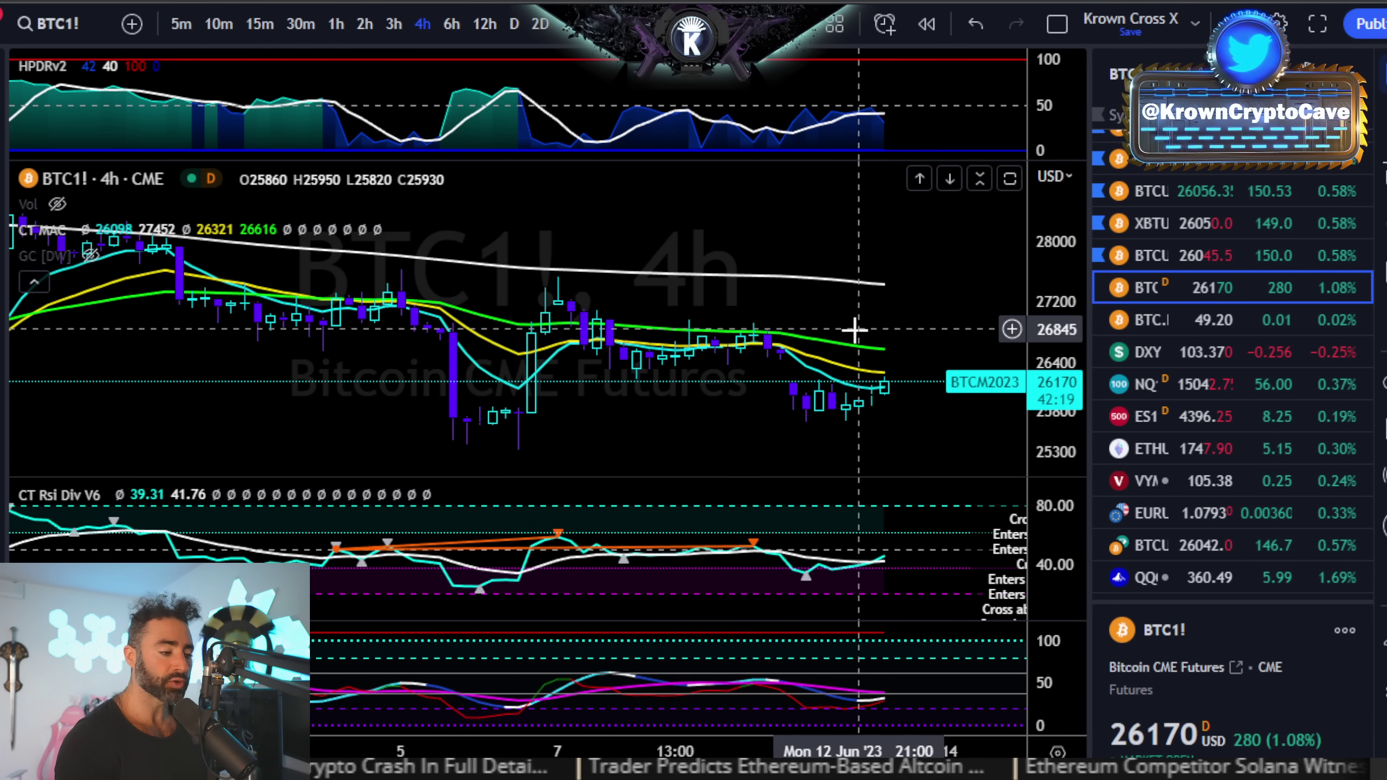
scroll(828, 393, "up", 2)
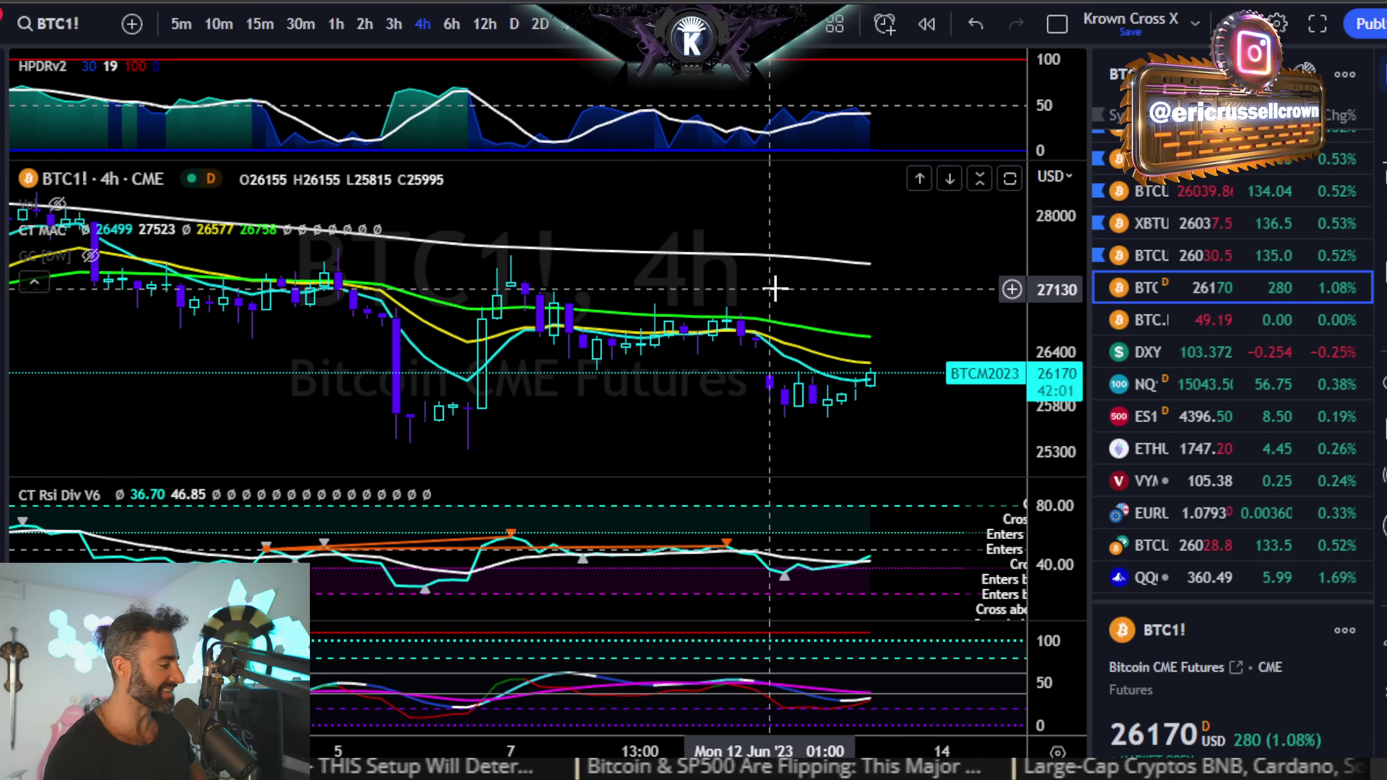
Step: Set BTC1! to the 2D interval, briefly maximizing The Jewel stochastic pane before restoring all panes
left_click(541, 24)
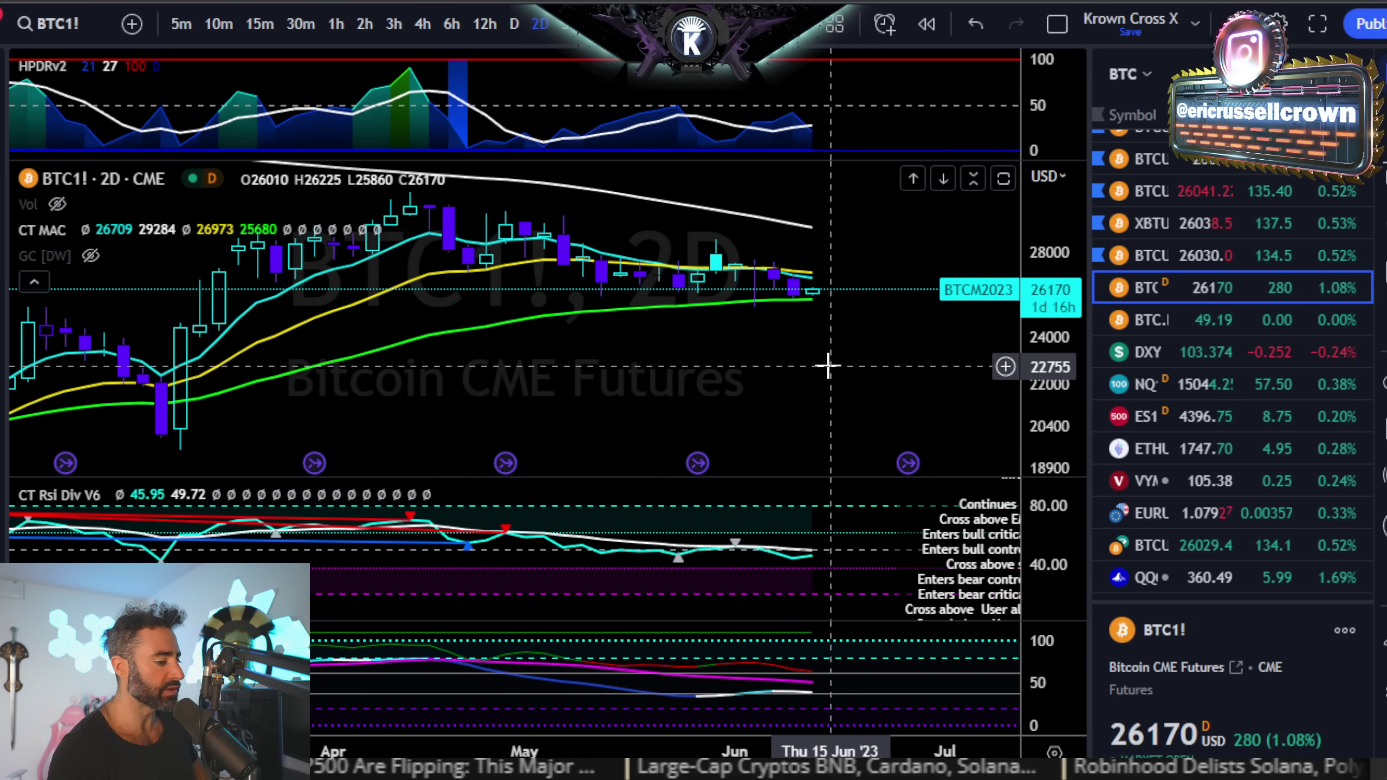
double_click(836, 680)
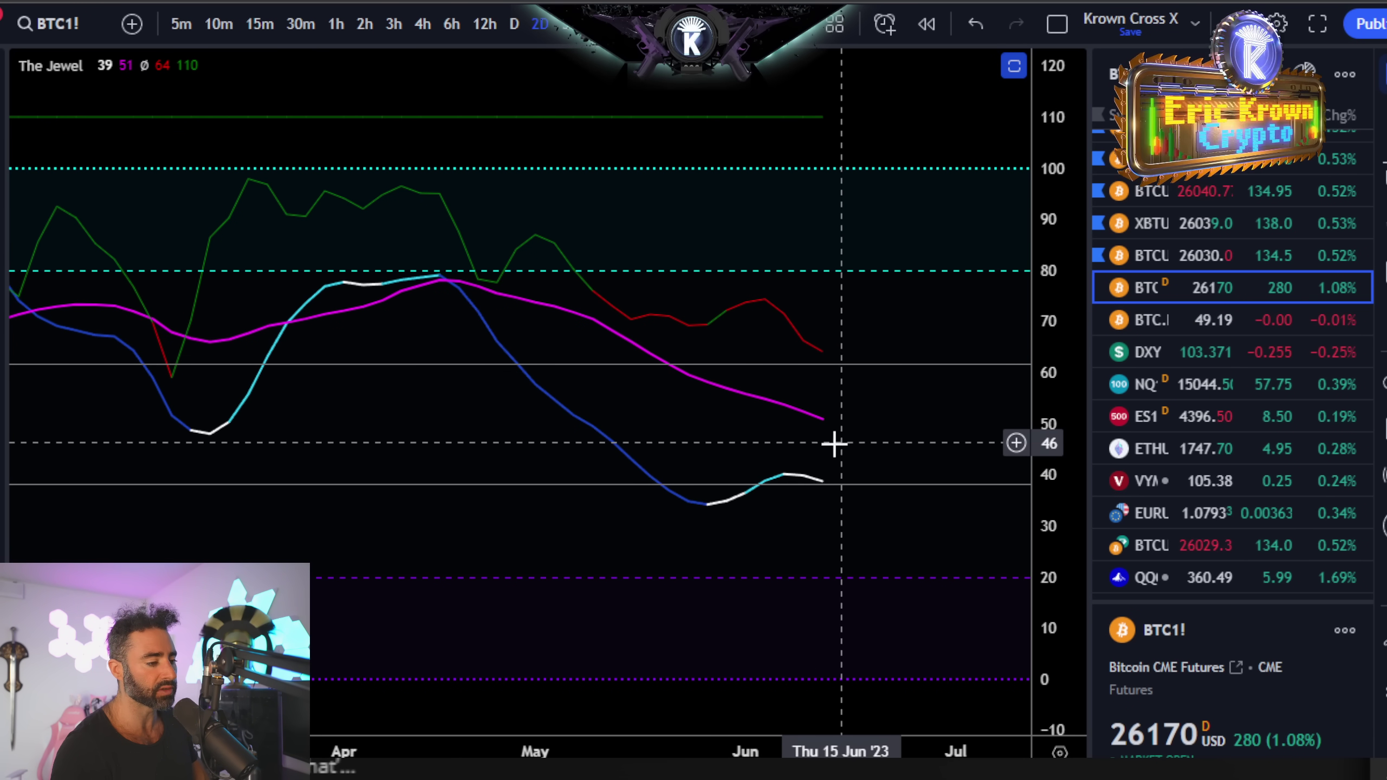
double_click(852, 434)
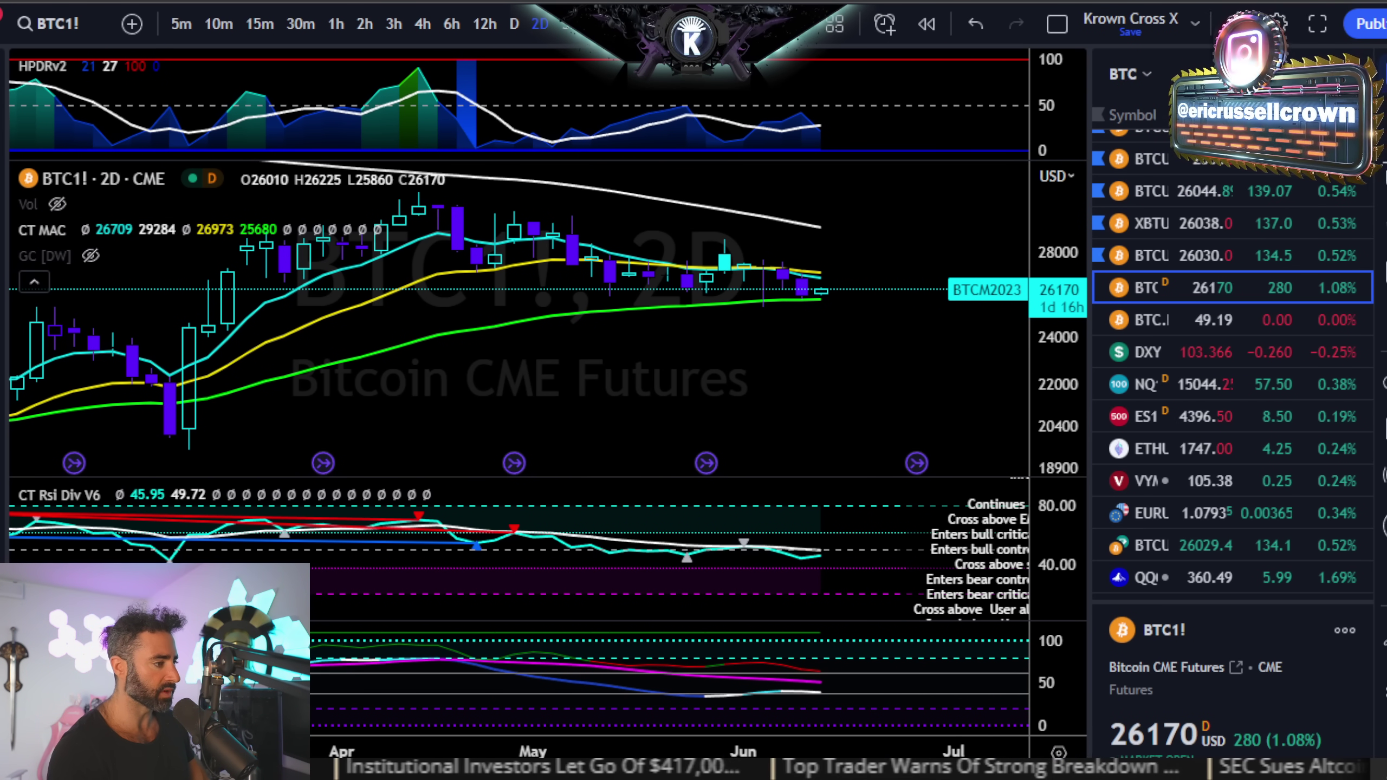
Step: Switch to BTCUSD.P, maximize its HPDR-banded price pane, compress the price scale and zoom out
key("Up")
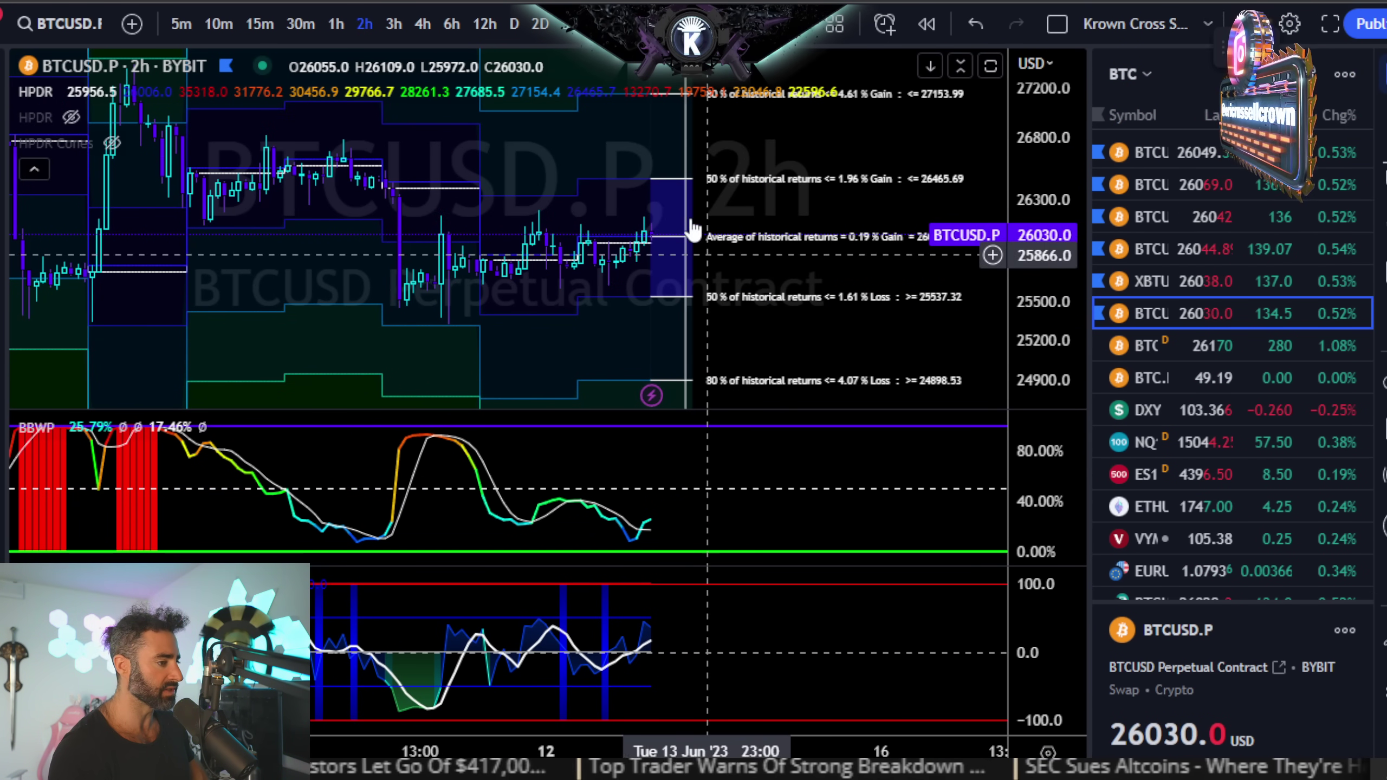
double_click(710, 146)
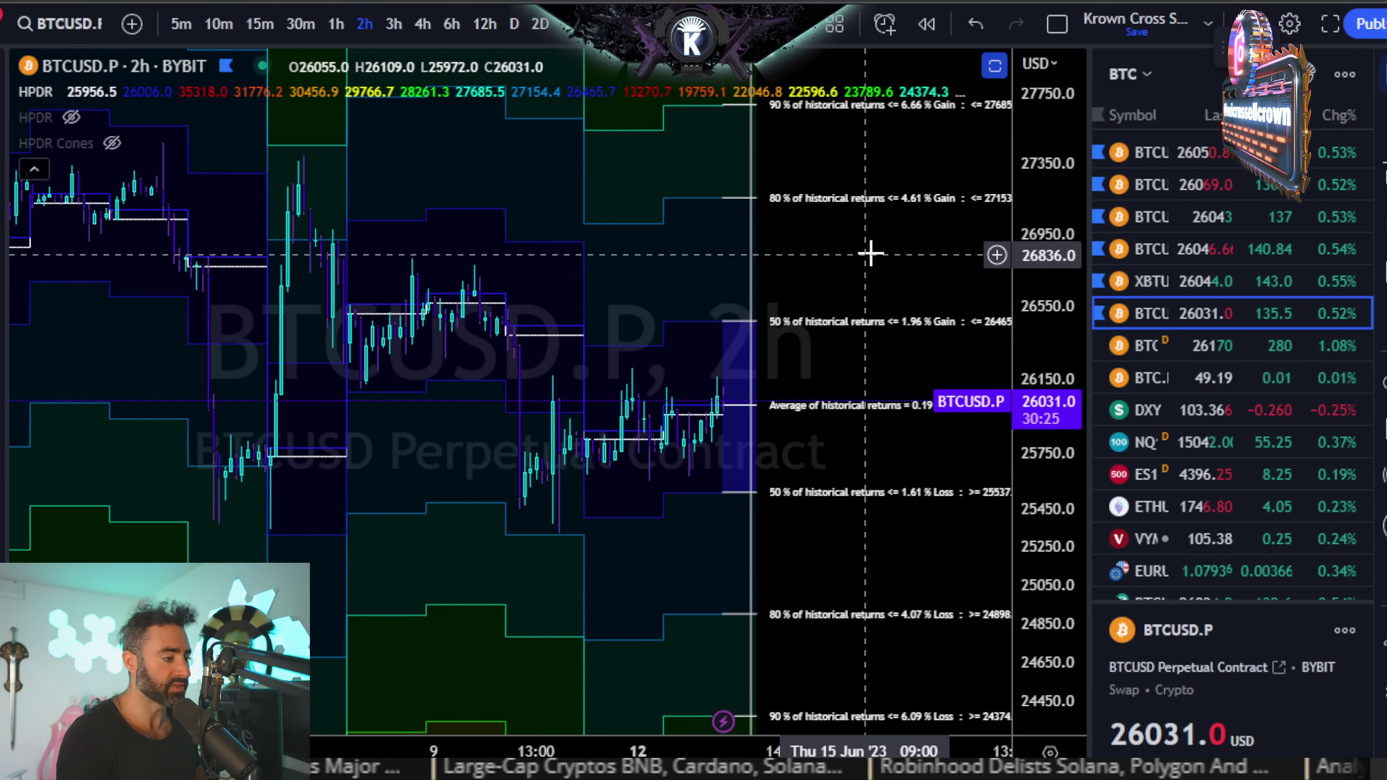
left_click_drag(1043, 274, 1044, 283)
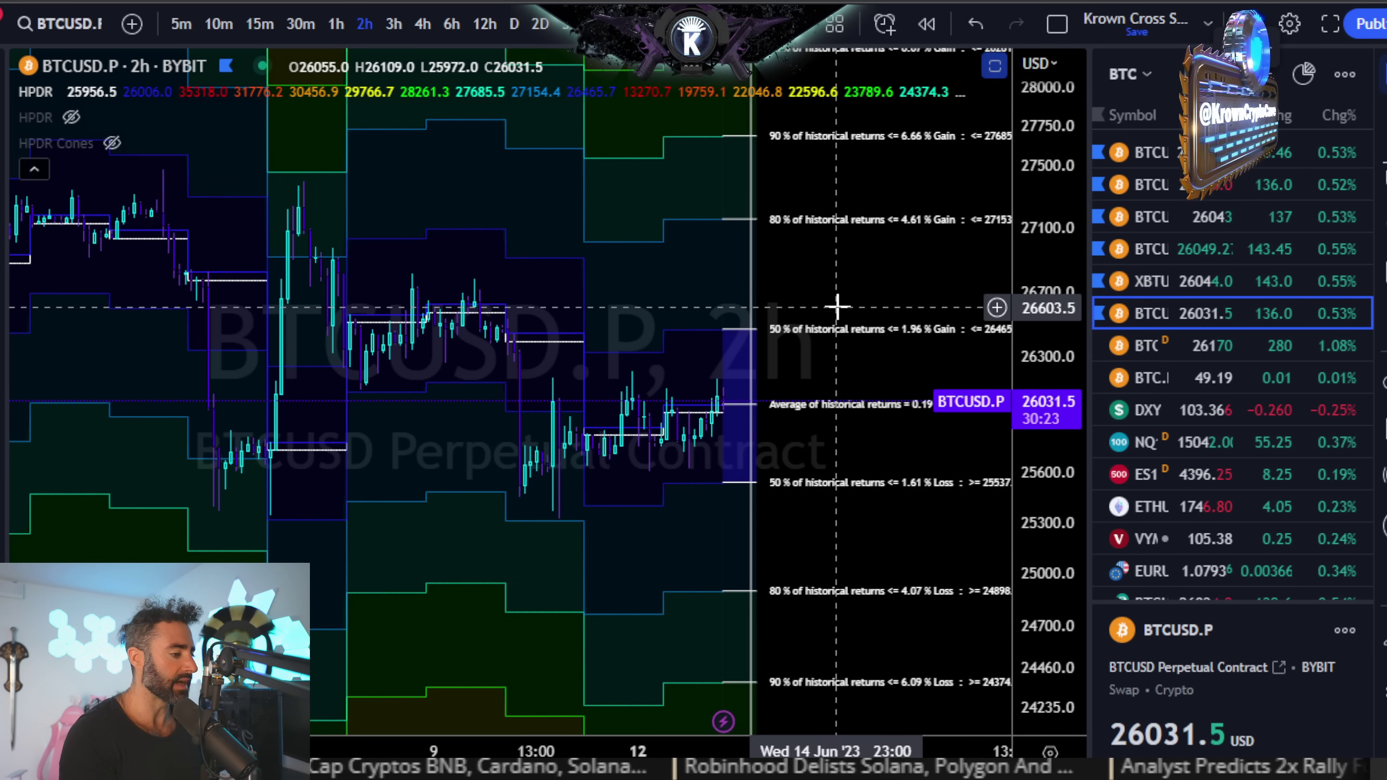
scroll(839, 304, "down", 2)
scroll(874, 304, "down", 2)
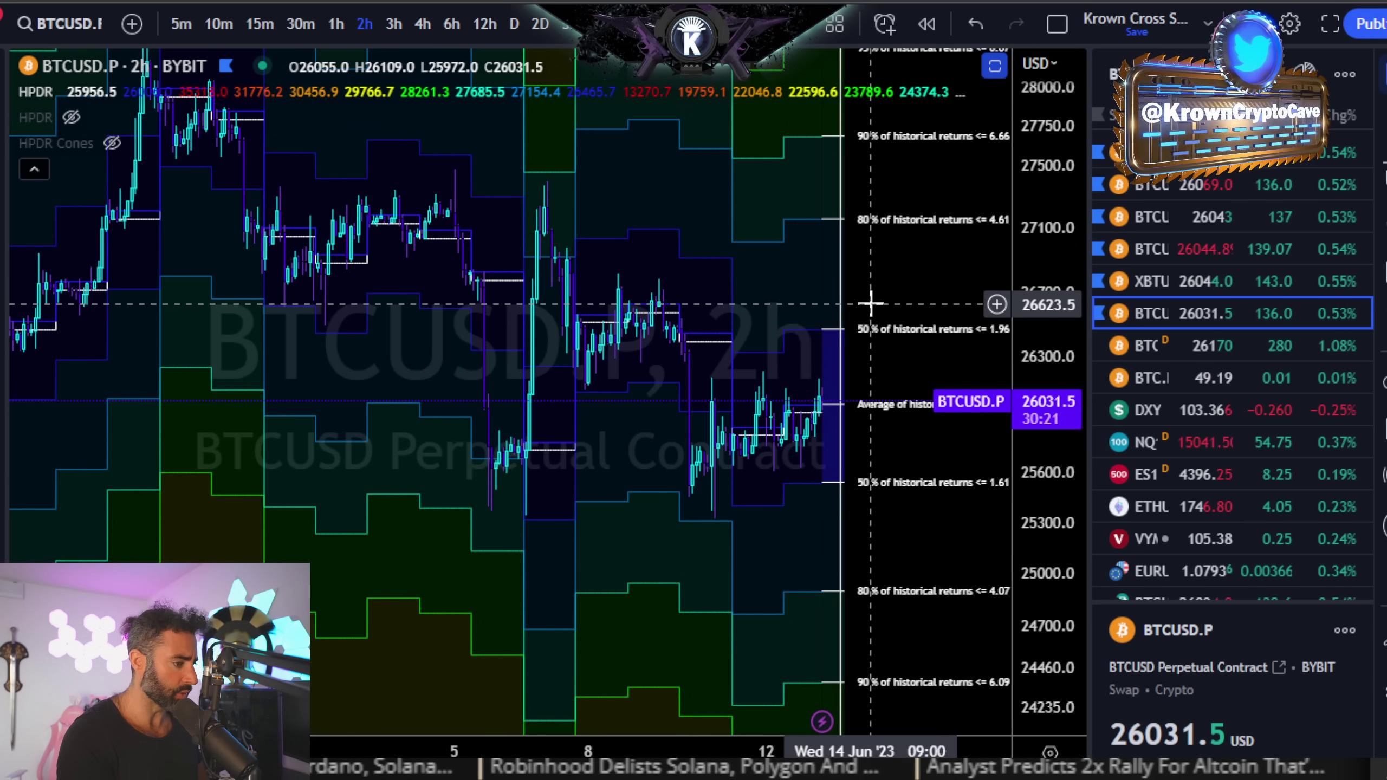
scroll(903, 483, "down", 1)
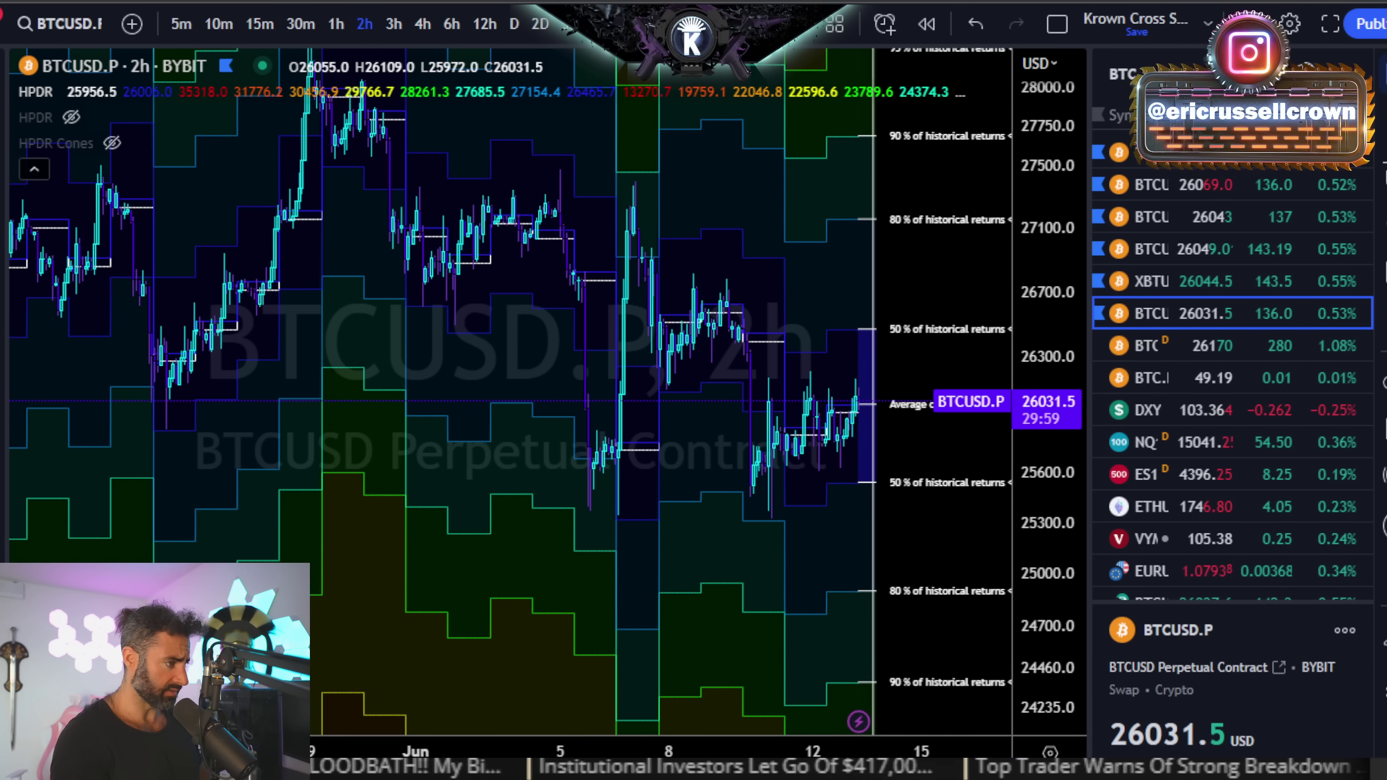
Step: Load the BTC1! stochastic layout on the daily interval and maximize the Advanced Stoch pane
key("ctrl+Tab")
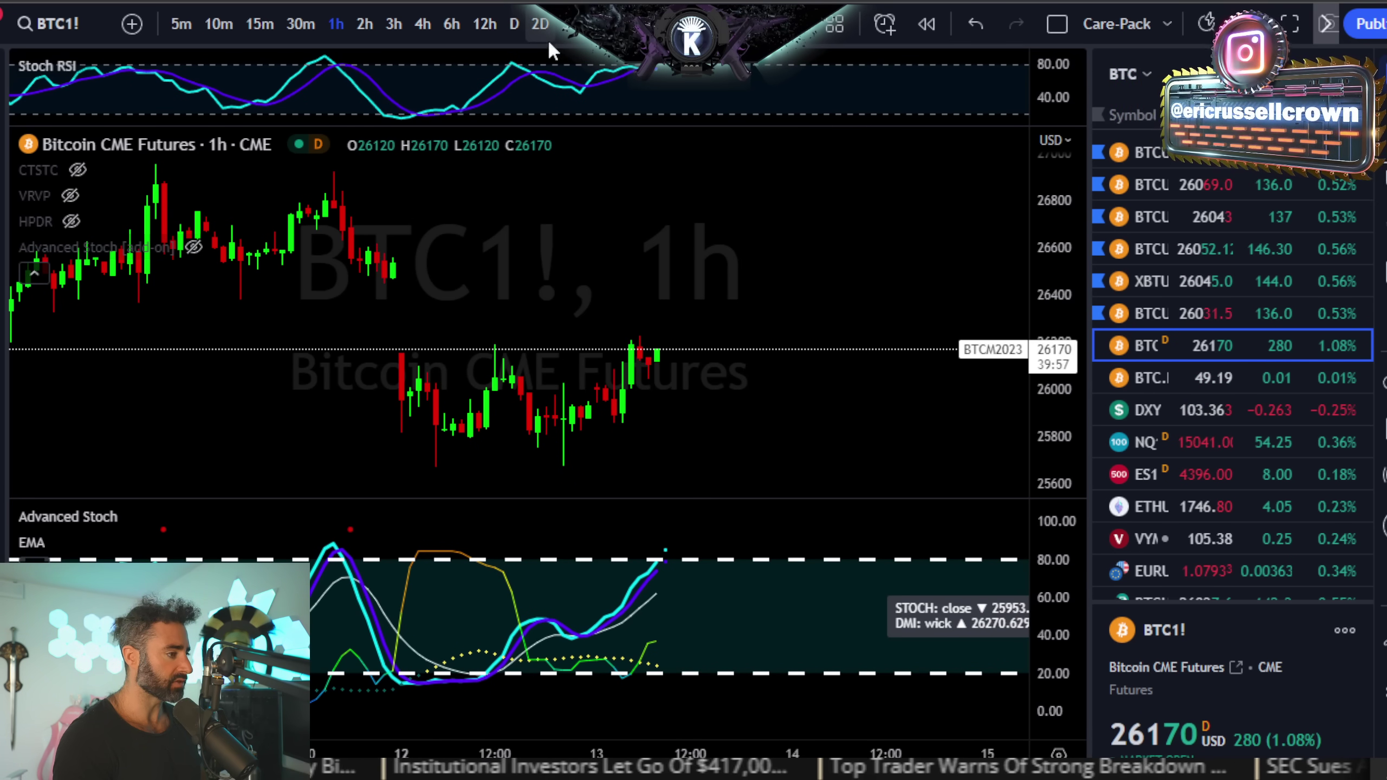
left_click(516, 24)
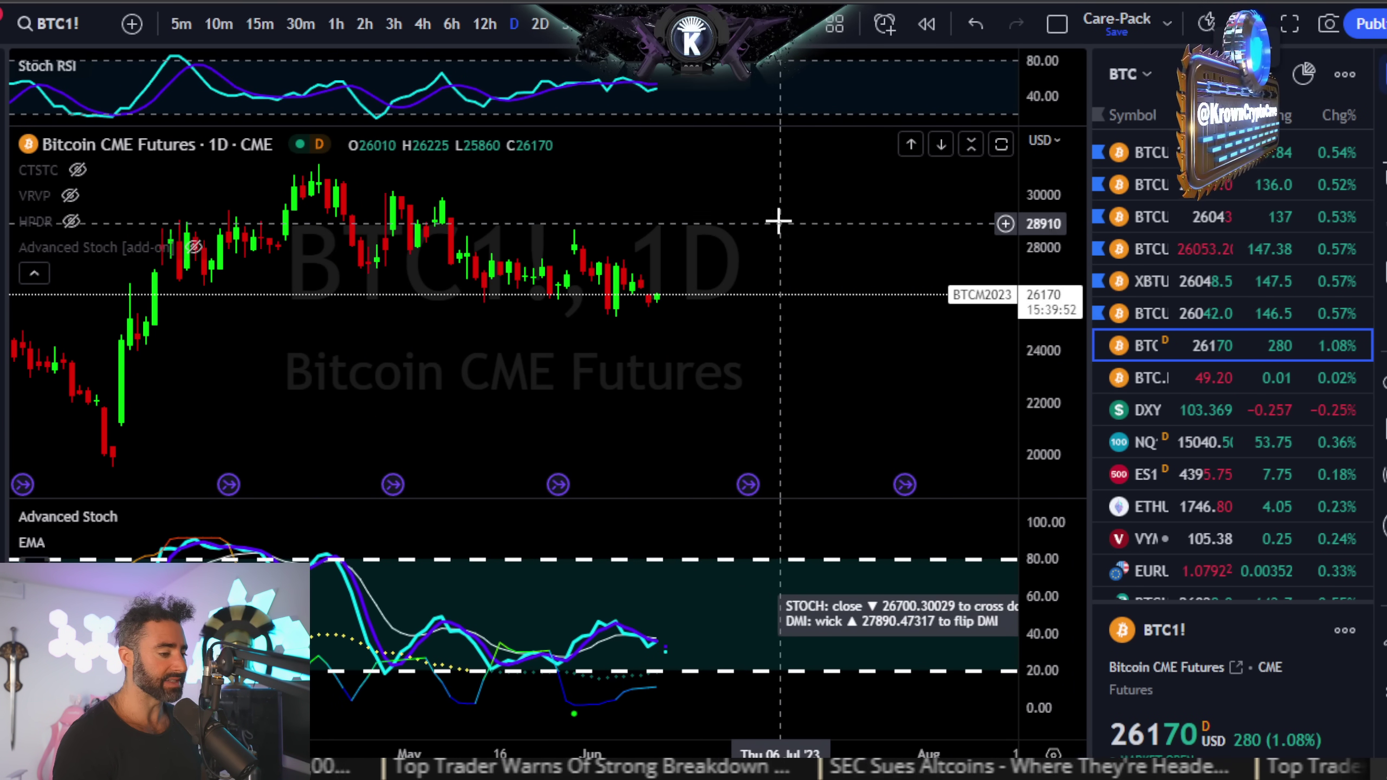
double_click(567, 625)
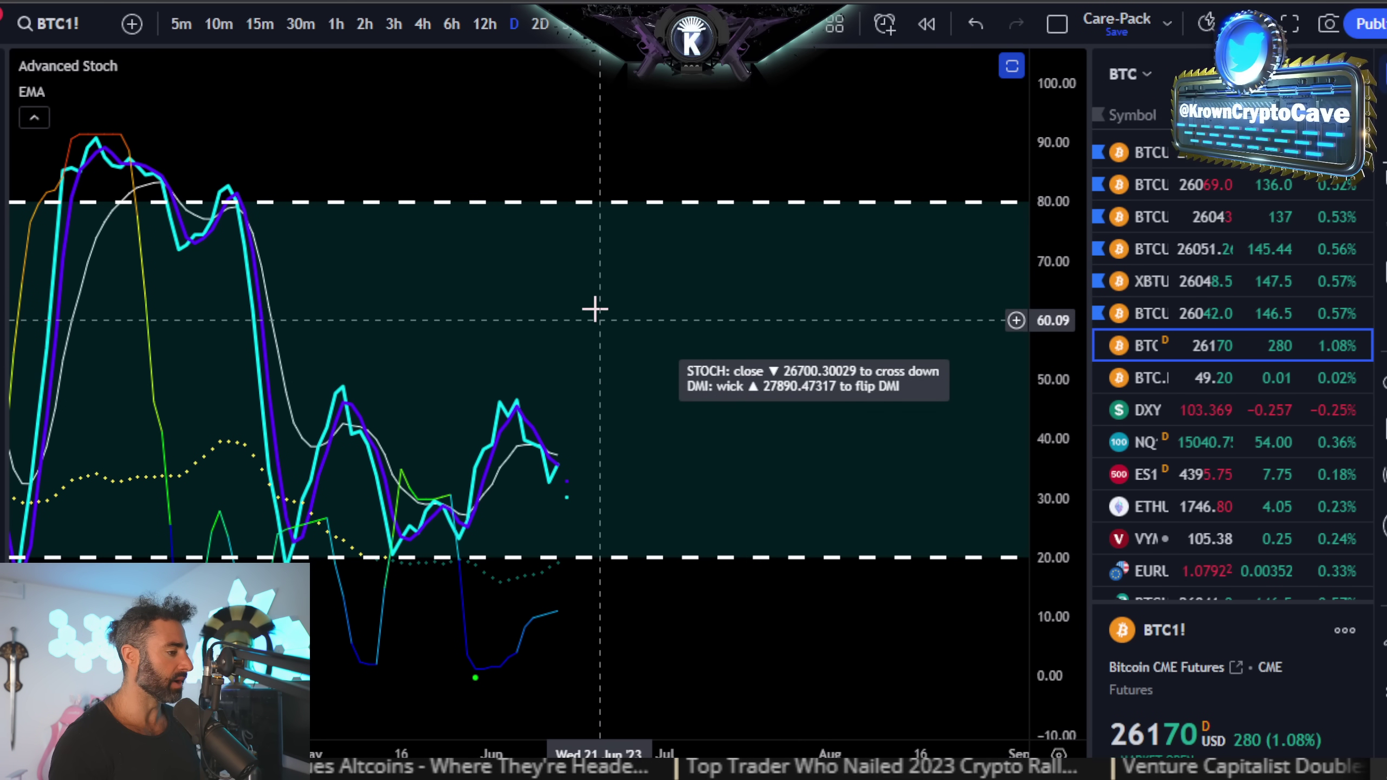
Step: Step through 12h and 6h to 4h, then anchor a trendline below the stoch lows
left_click(487, 23)
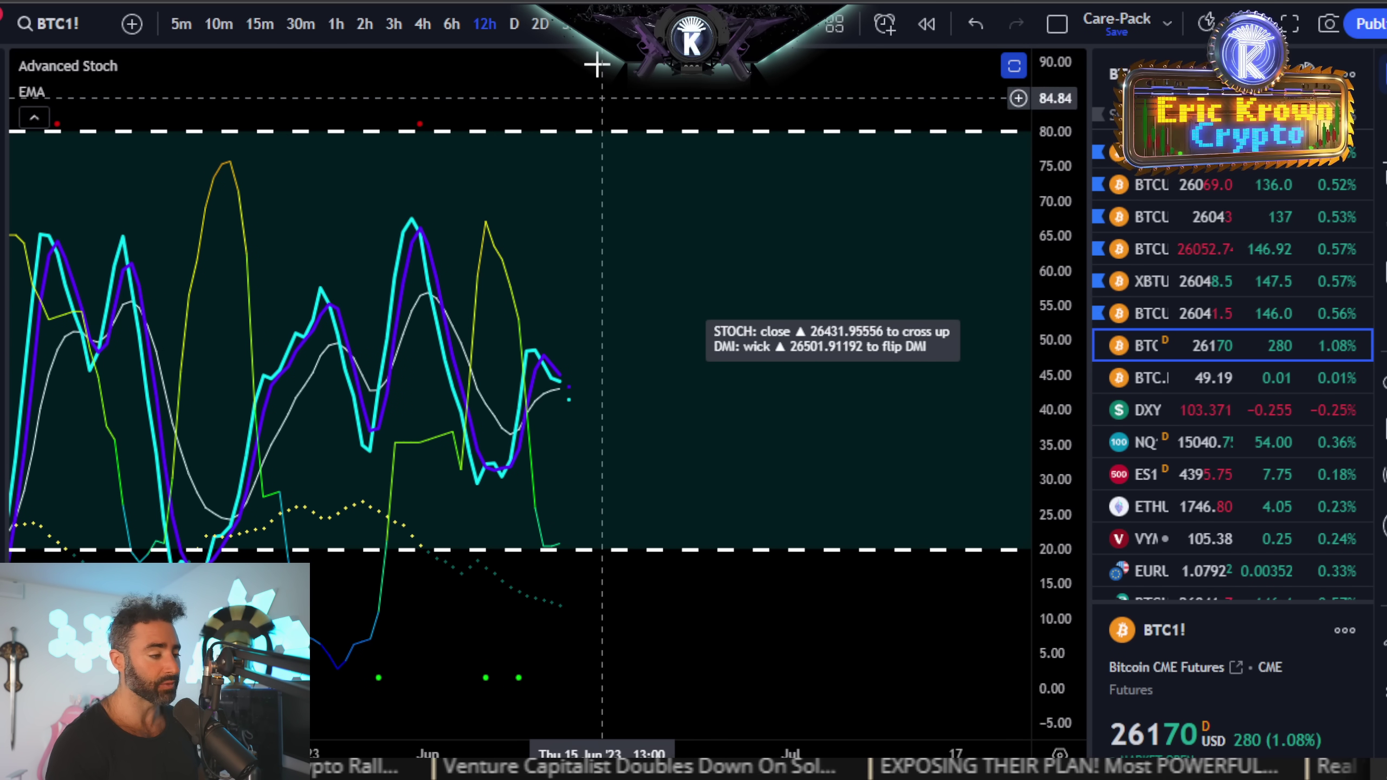
left_click(452, 23)
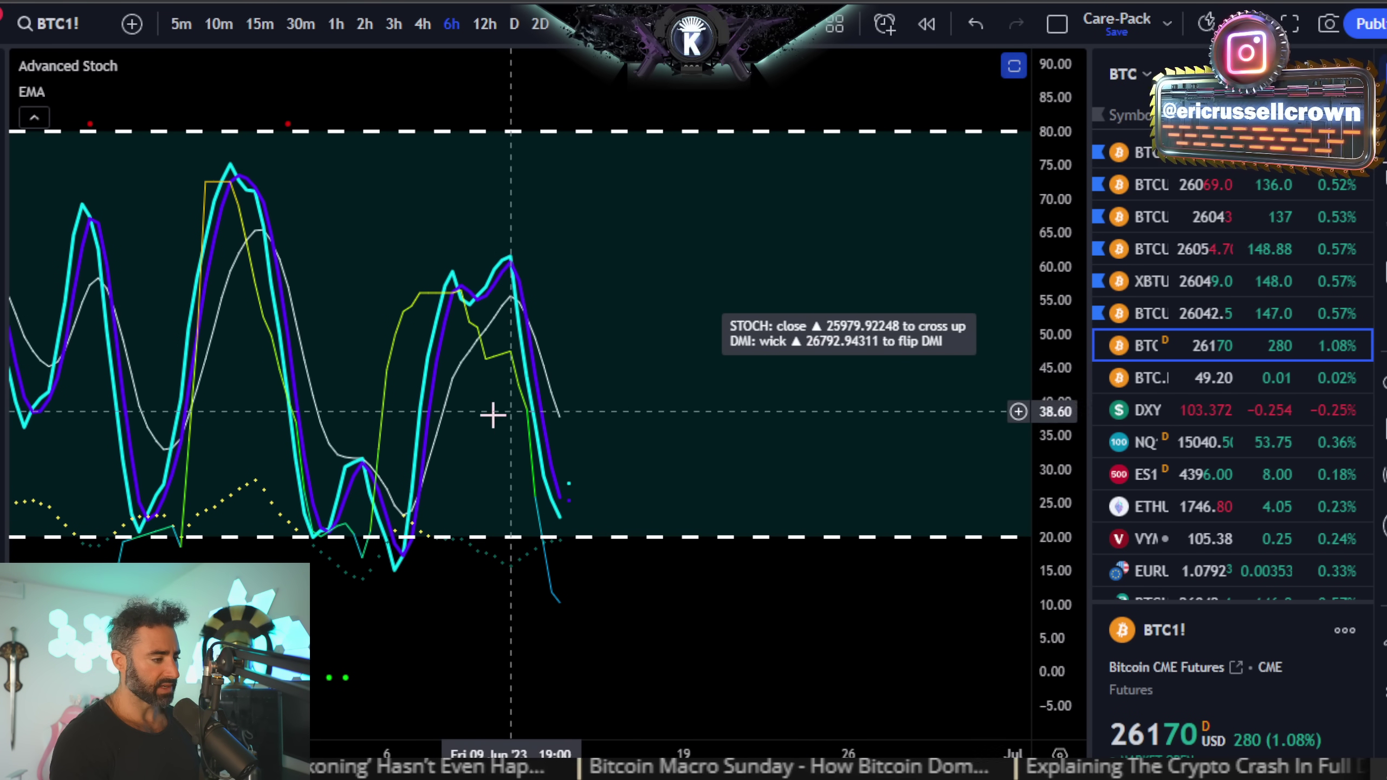
left_click(425, 24)
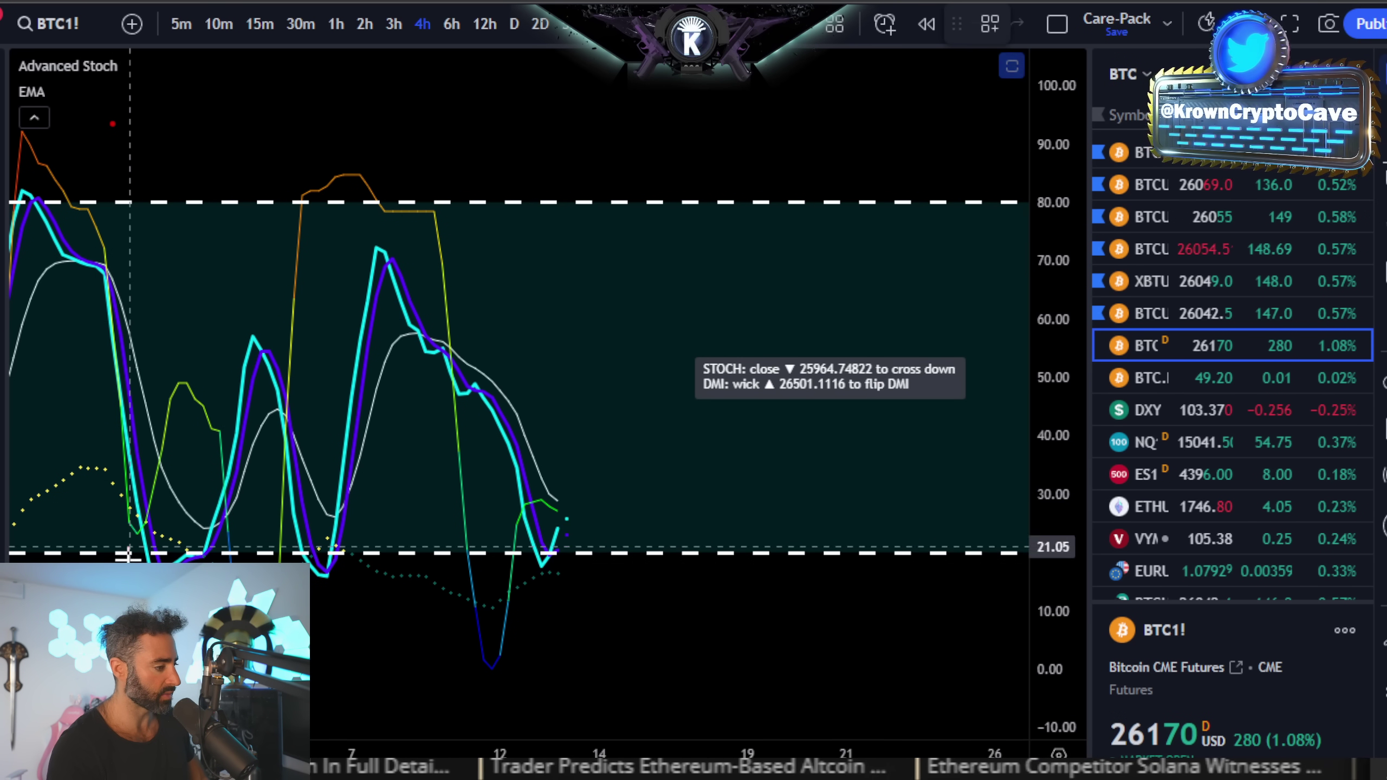
left_click(469, 580)
Step: End the trendline near 18 and restore the multi-pane BTC1! 4-hour layout
left_click(714, 562)
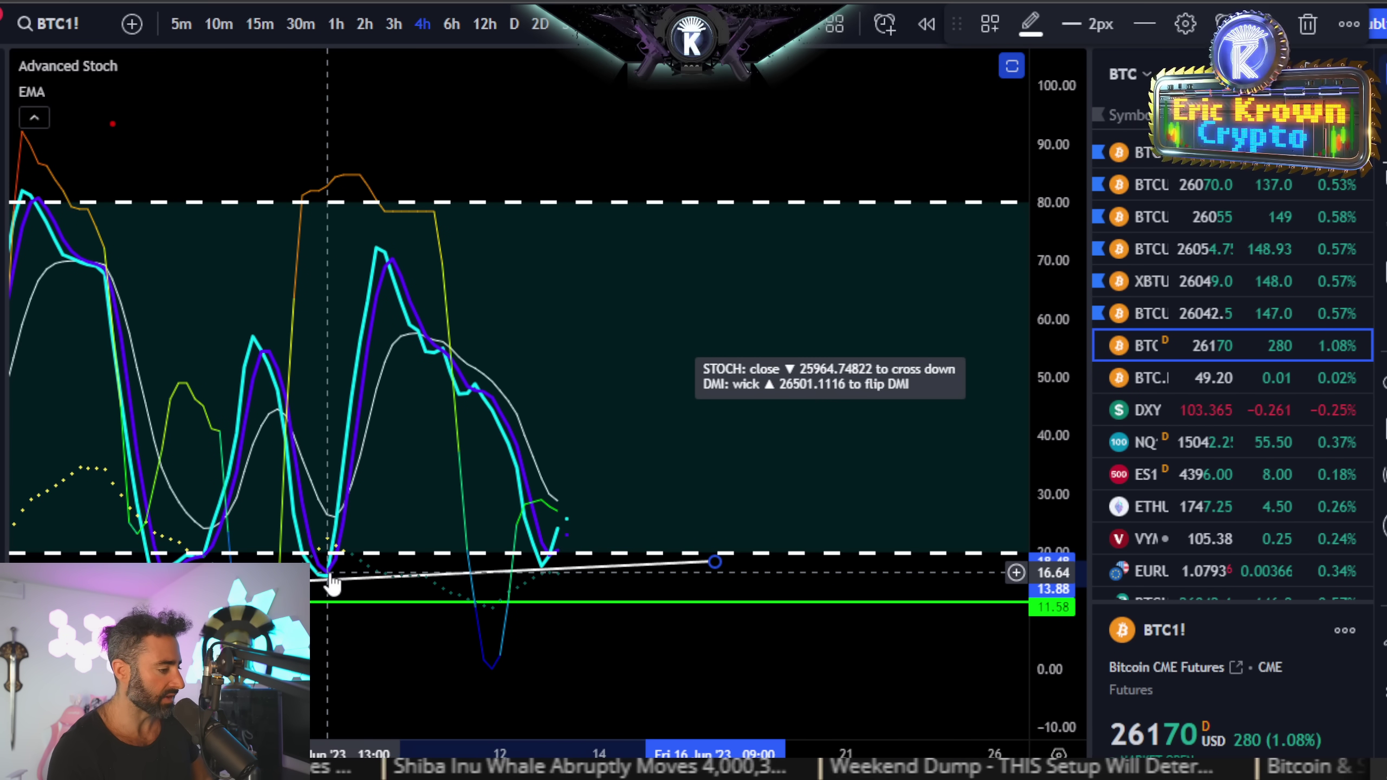
double_click(566, 415)
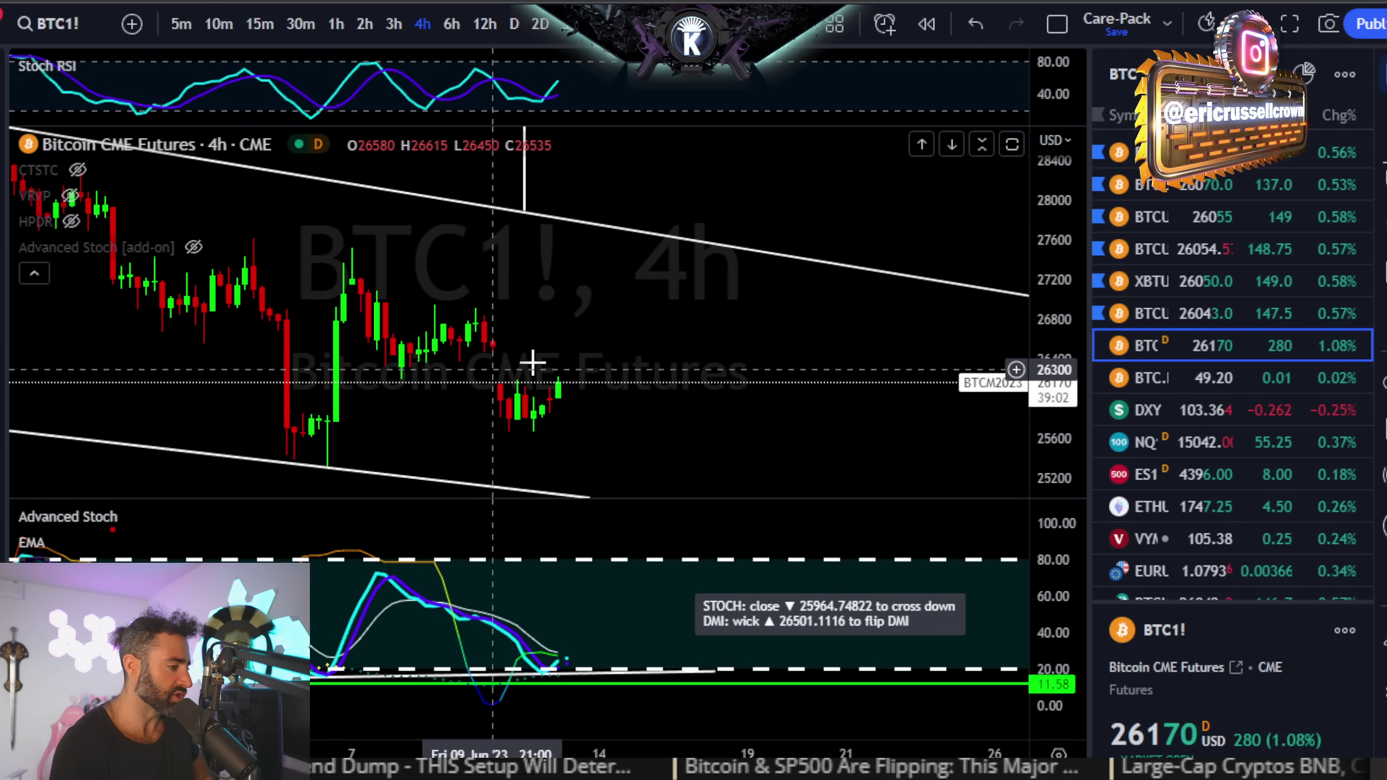
Step: Maximize the Advanced Stoch pane, switch BTC1! to 1-hour, and scroll the time axis right
double_click(603, 611)
left_click(337, 24)
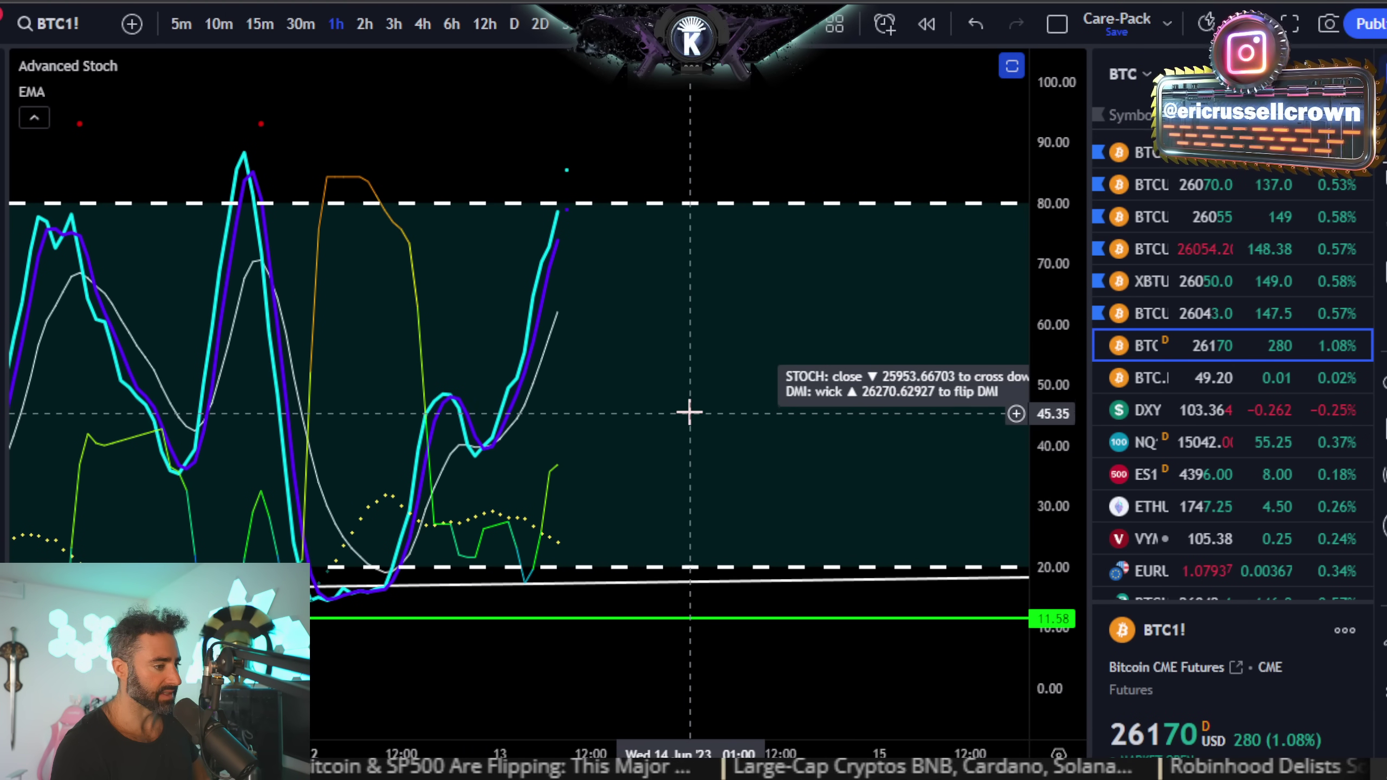
scroll(573, 408, "right", 3)
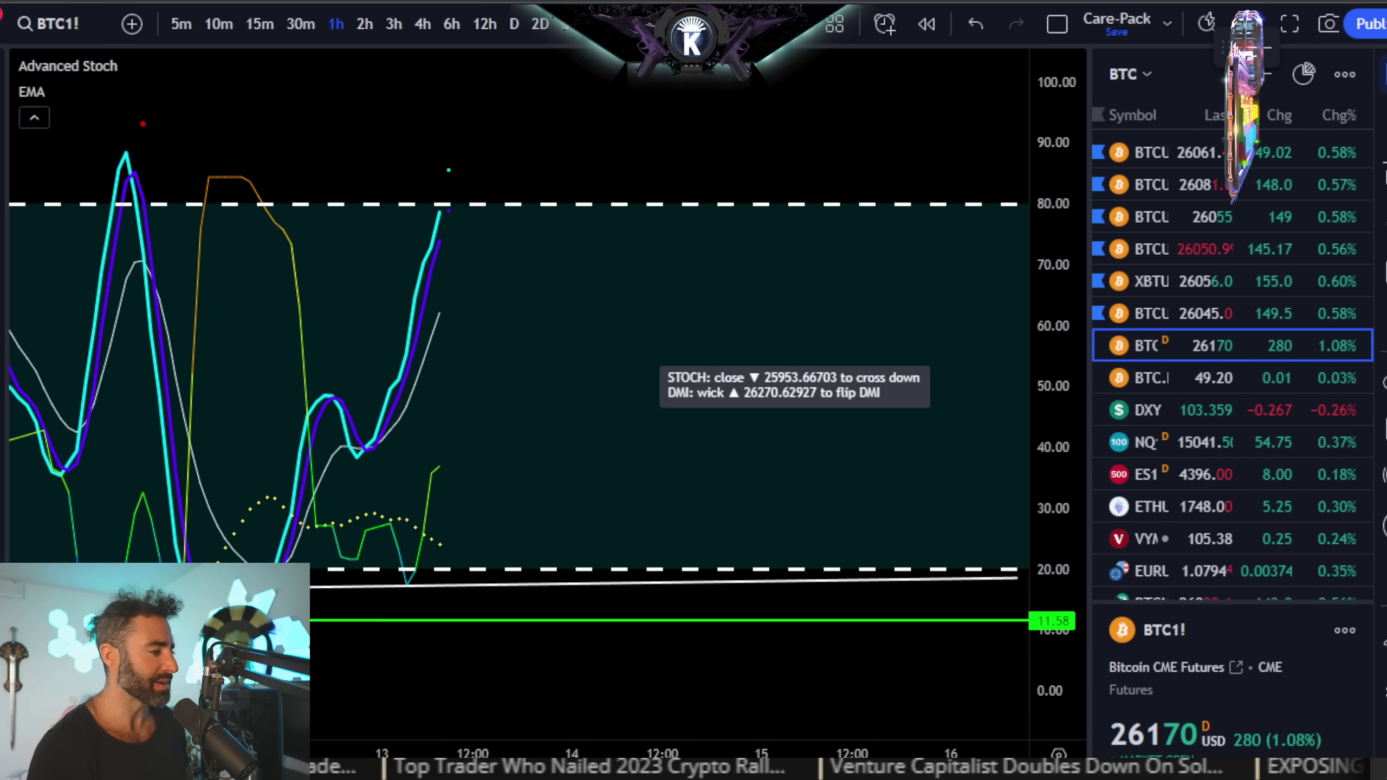
Step: Load the BTCUSD 2D Vol Vs Stoch layout, check the BBWP pane, then maximize Advanced Stoch
key("ctrl+Tab")
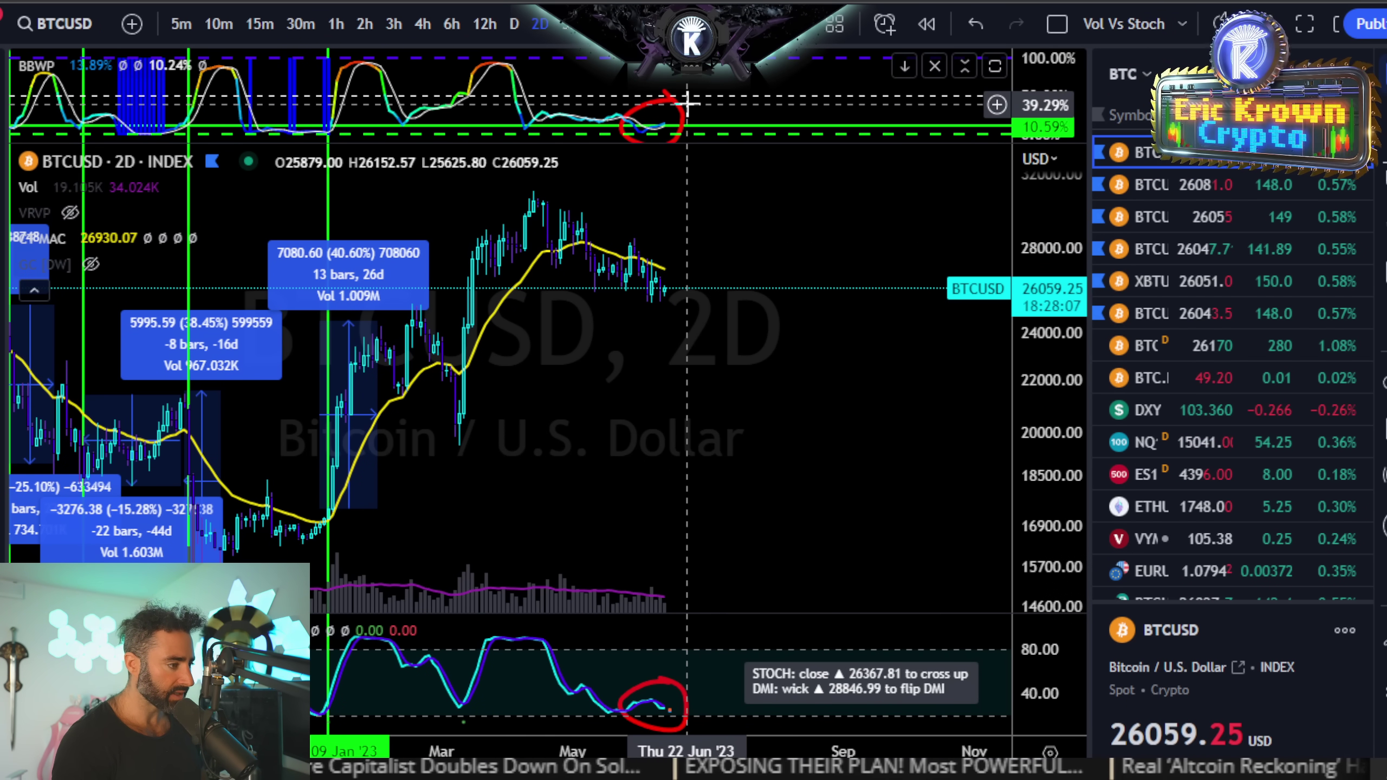
double_click(724, 112)
scroll(672, 561, "up", 3)
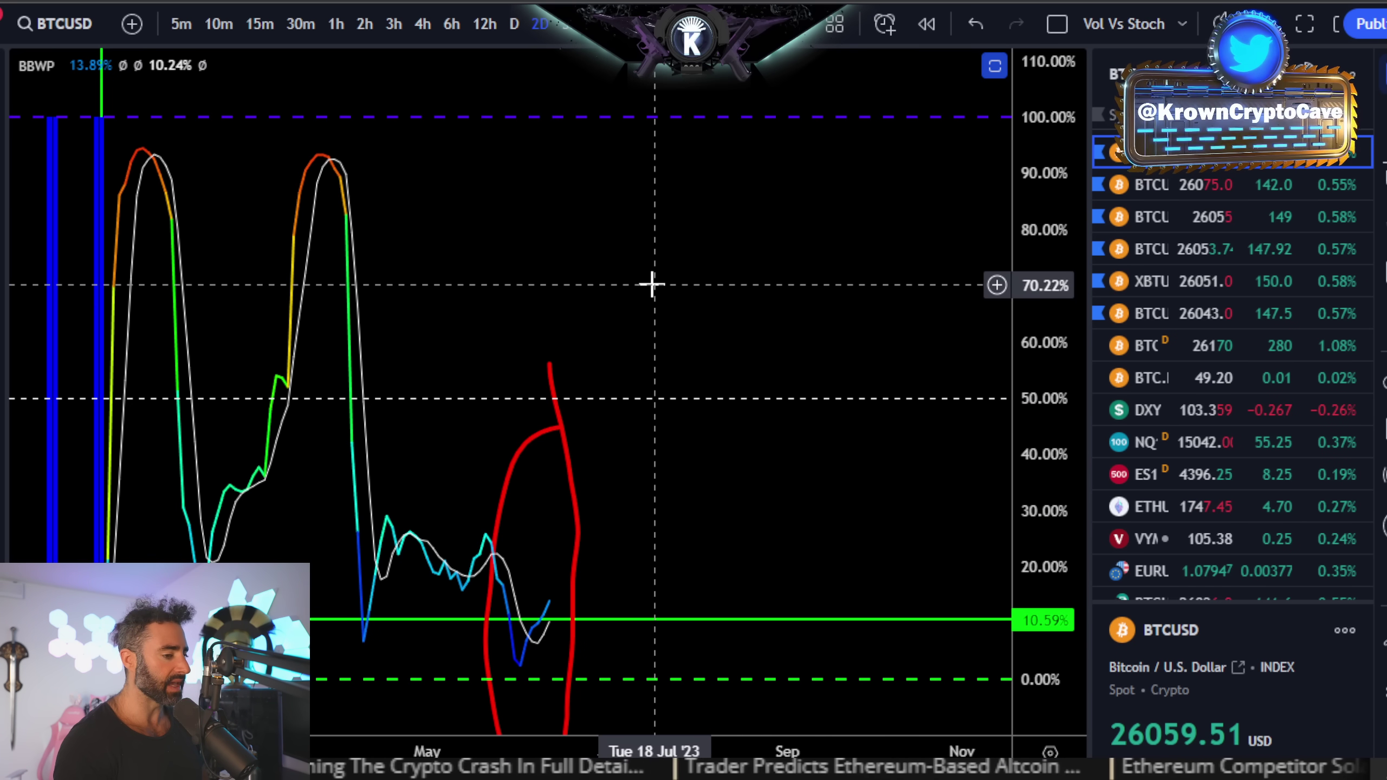
double_click(629, 276)
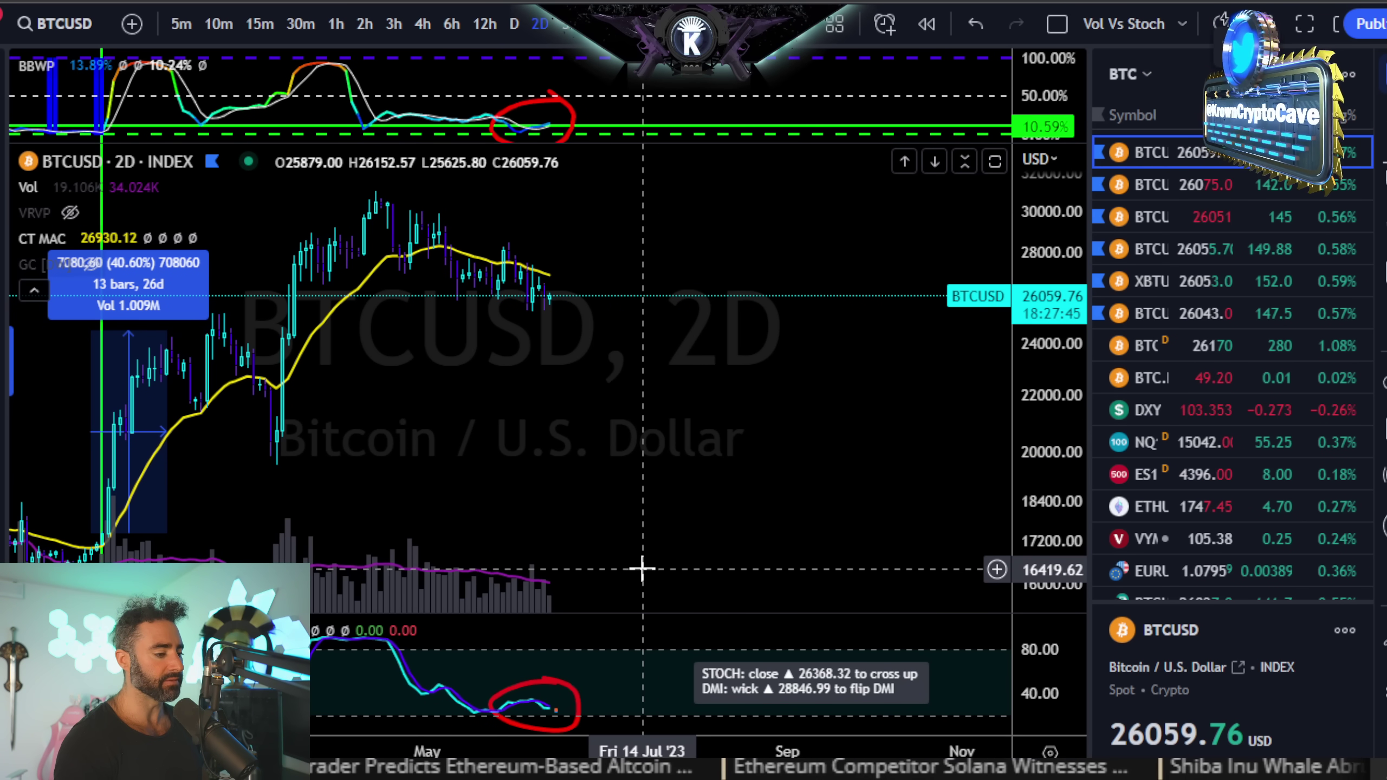
double_click(613, 676)
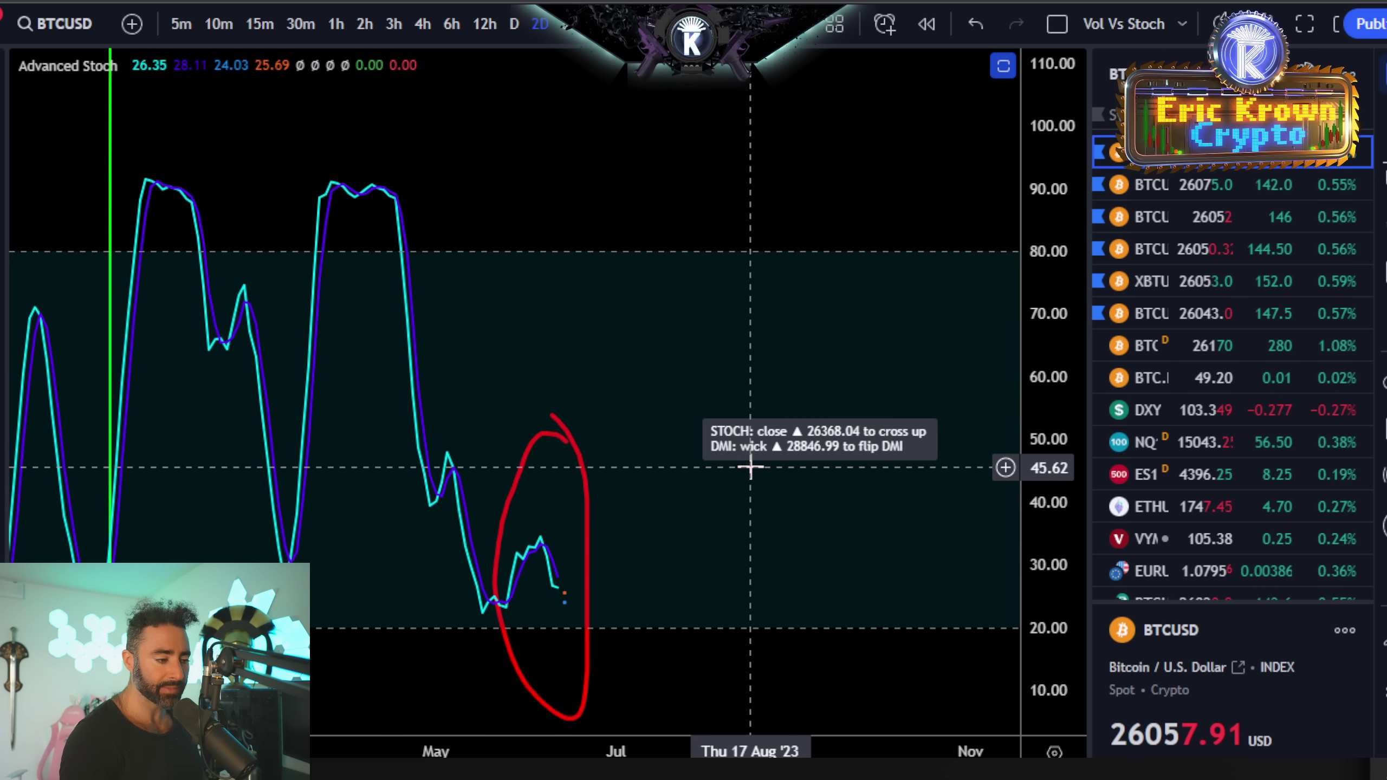
Step: Restore the BTCUSD 2D volatility, price, volume and stochastic panes from the maximized stoch view
double_click(744, 331)
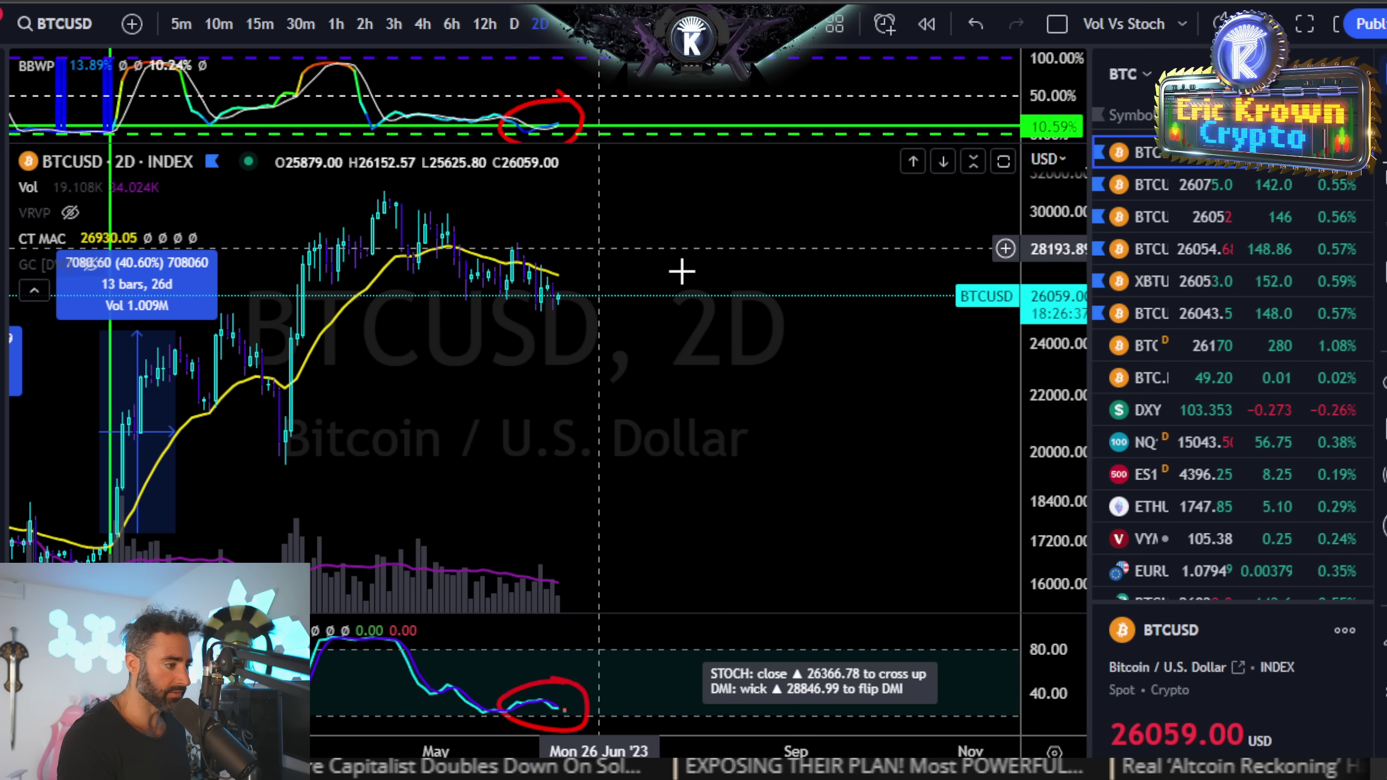
Step: Zoom out the BTCUSD 2D time axis to show history back to late 2022
scroll(743, 319, "down", 4)
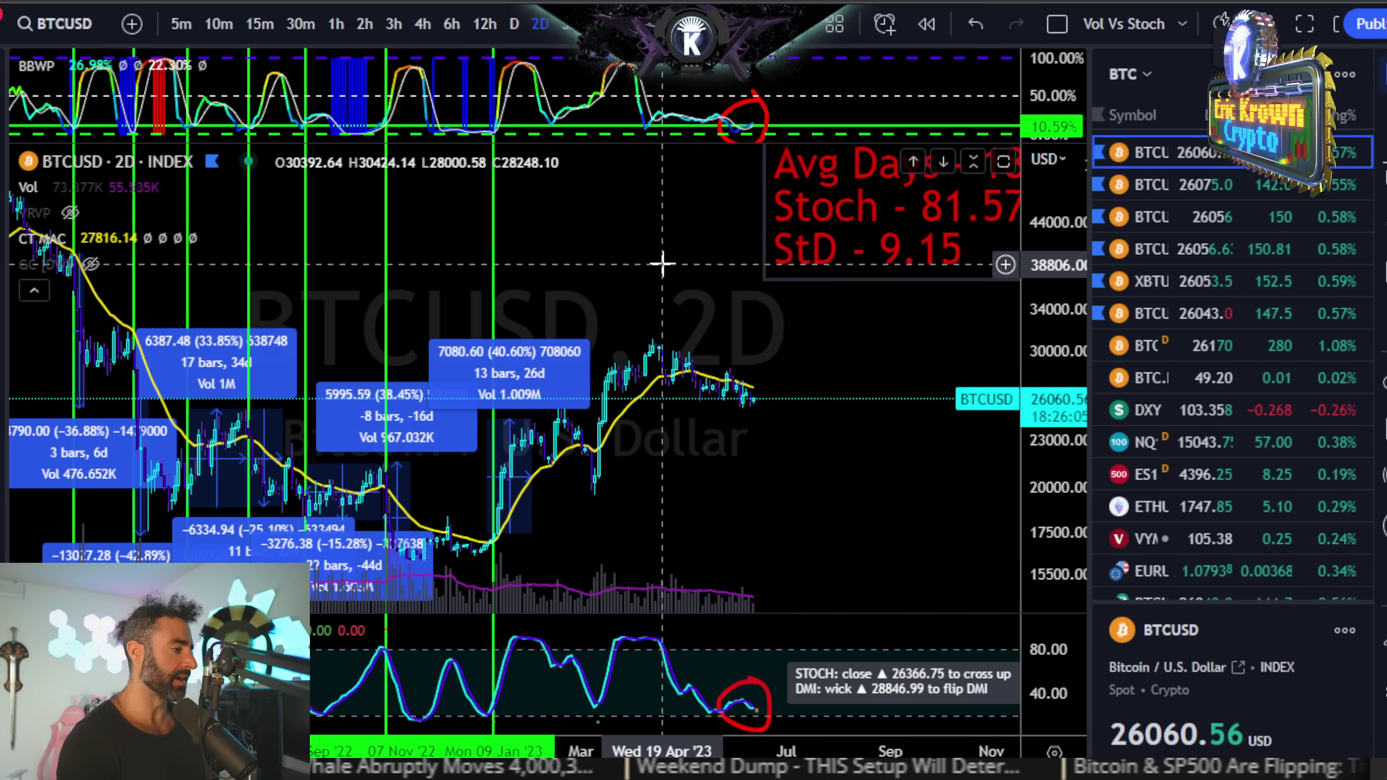
scroll(673, 266, "down", 3)
scroll(695, 295, "up", 3)
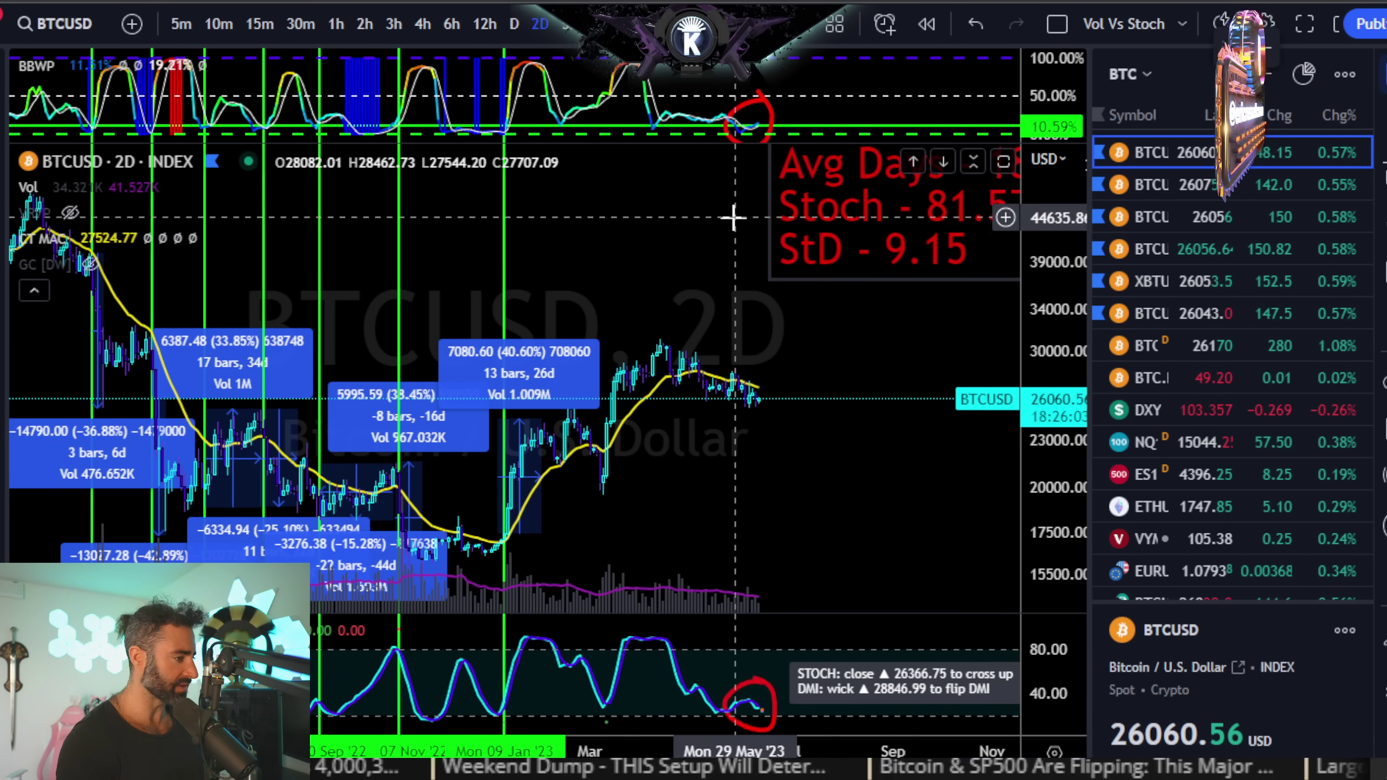
scroll(733, 218, "down", 3)
scroll(733, 219, "down", 5)
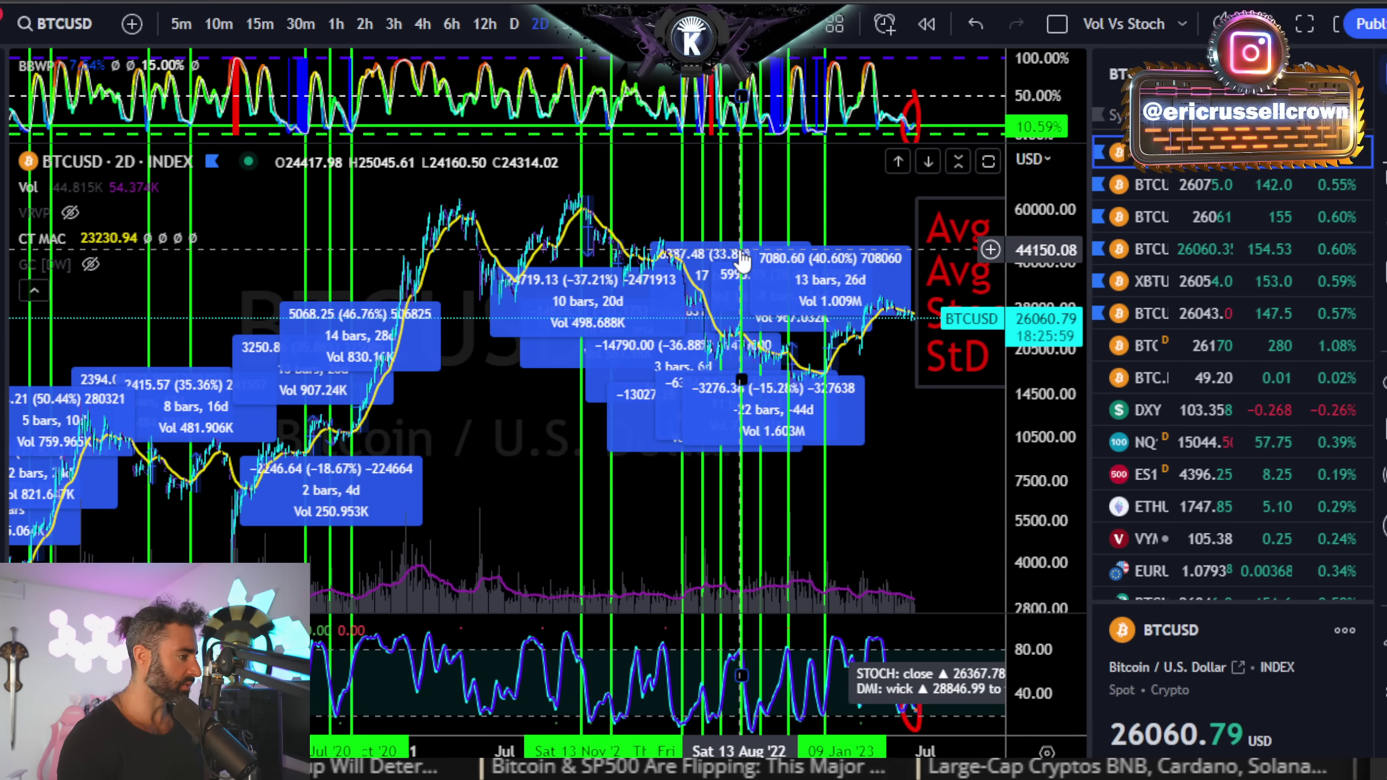
scroll(471, 235, "down", 5)
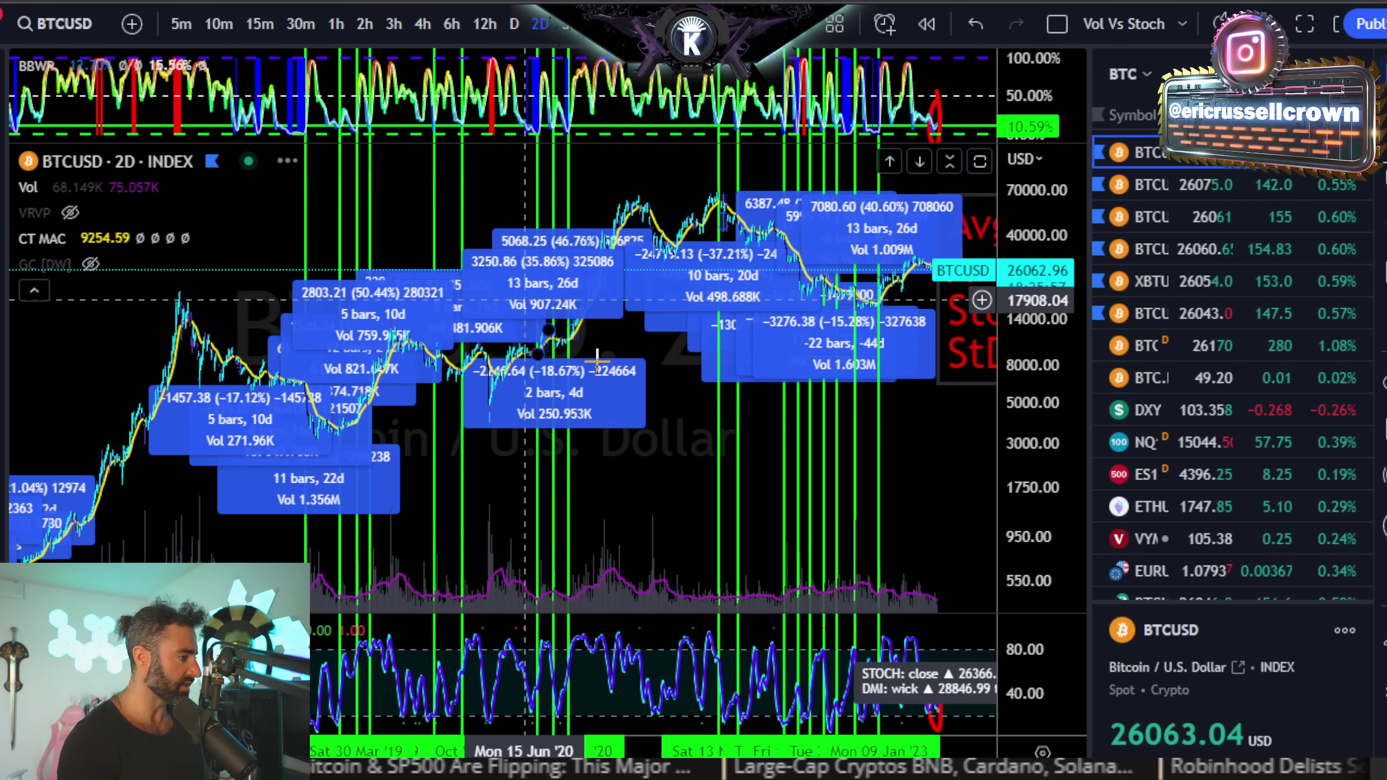
scroll(699, 431, "up", 5)
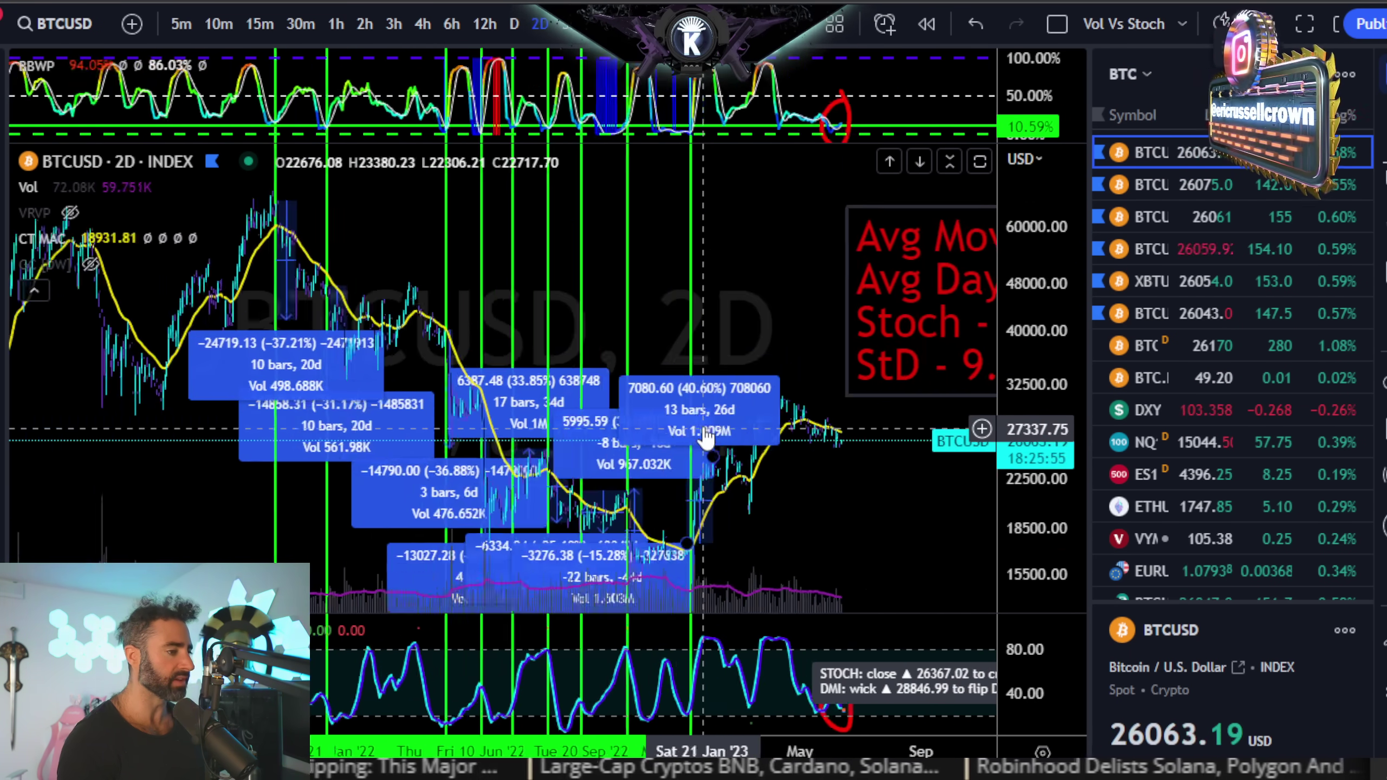